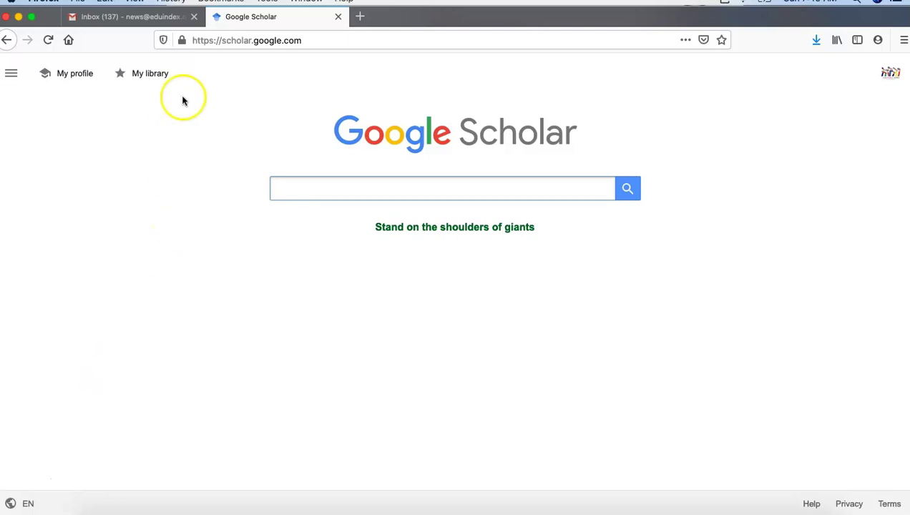
Step: Open the form for creating a Google Scholar profile from the Scholar home page
left_click(151, 22)
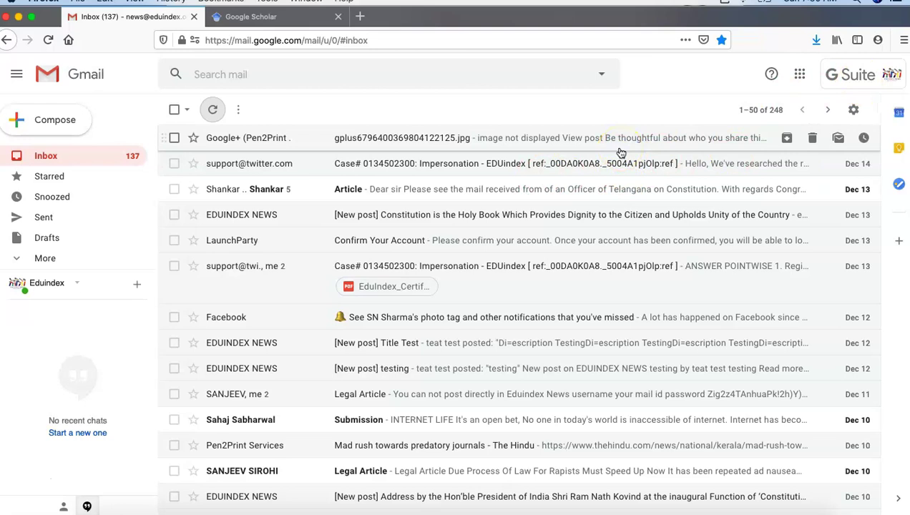
left_click(309, 21)
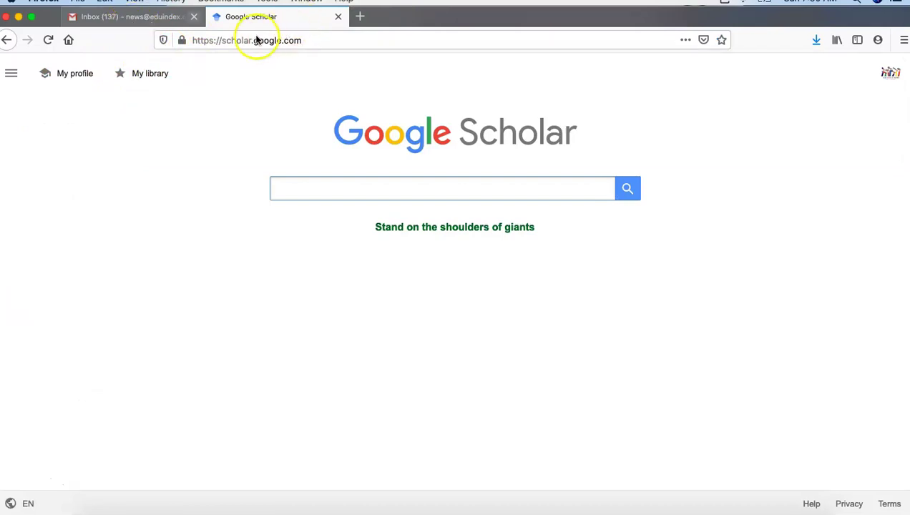
left_click(296, 42)
key("Return")
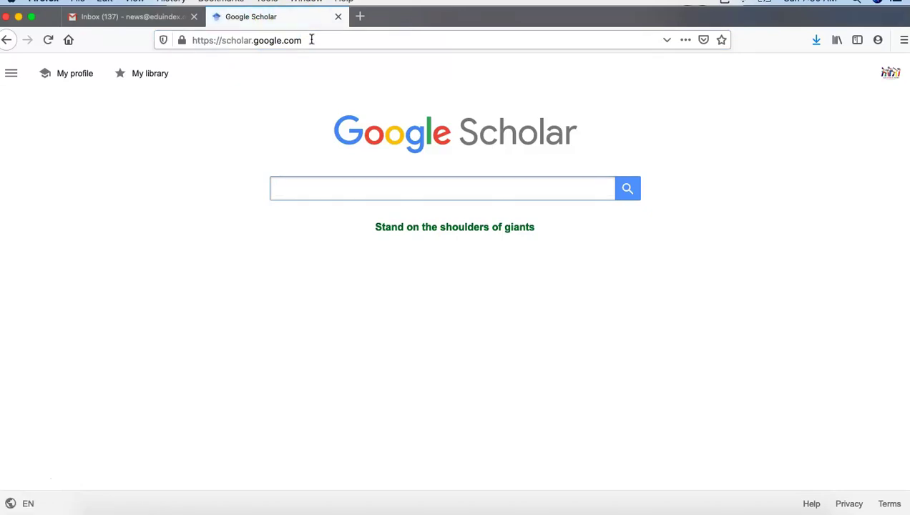
left_click(75, 73)
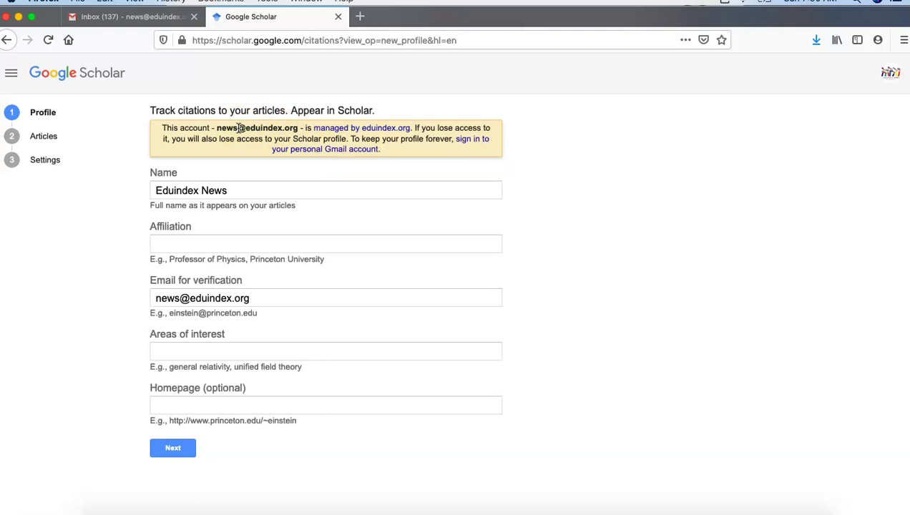
Step: Enter Eduindex as the affiliation in the new profile
left_click(275, 193)
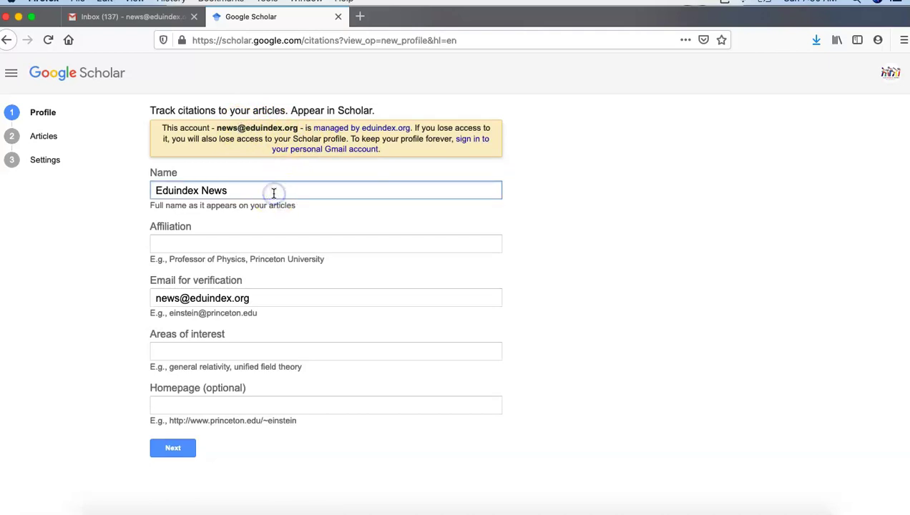
left_click(252, 192)
left_click(209, 242)
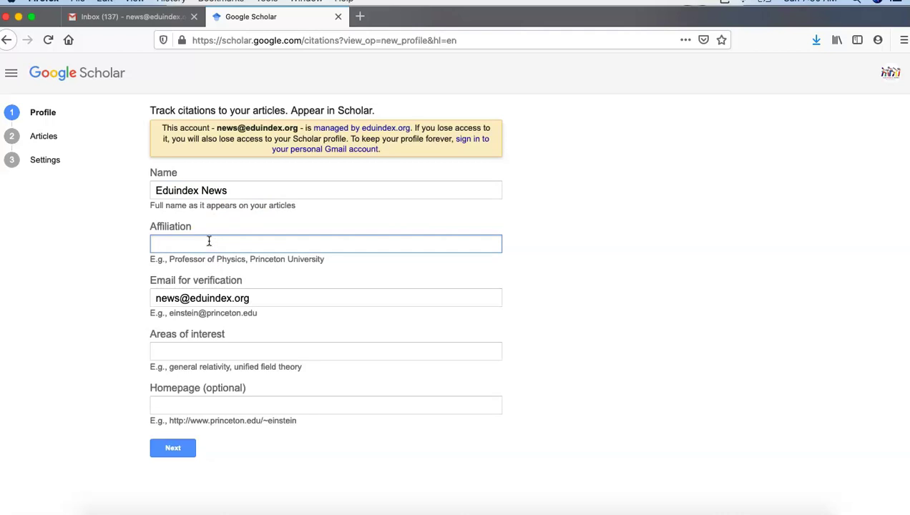
type("Eduindex")
left_click(274, 301)
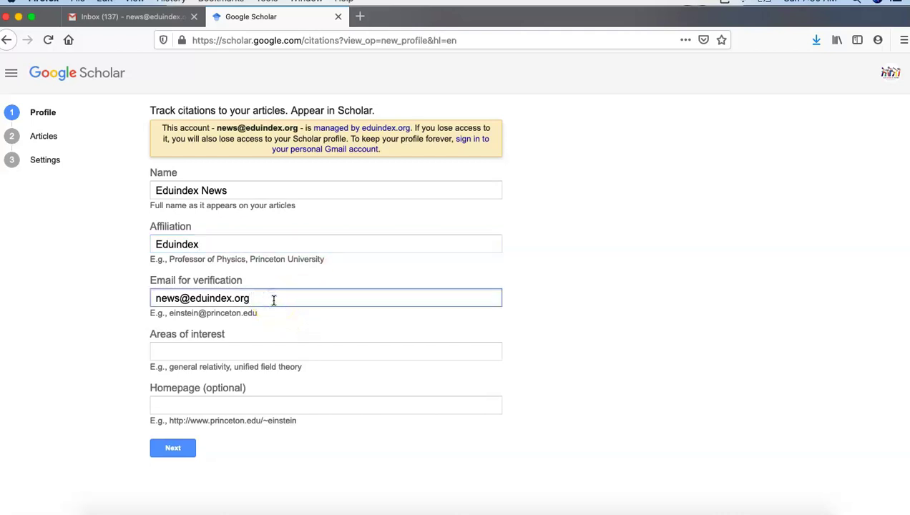
Step: Set the areas of interest to "Research Publication, Publication, Indexing of Papers"
left_click(249, 346)
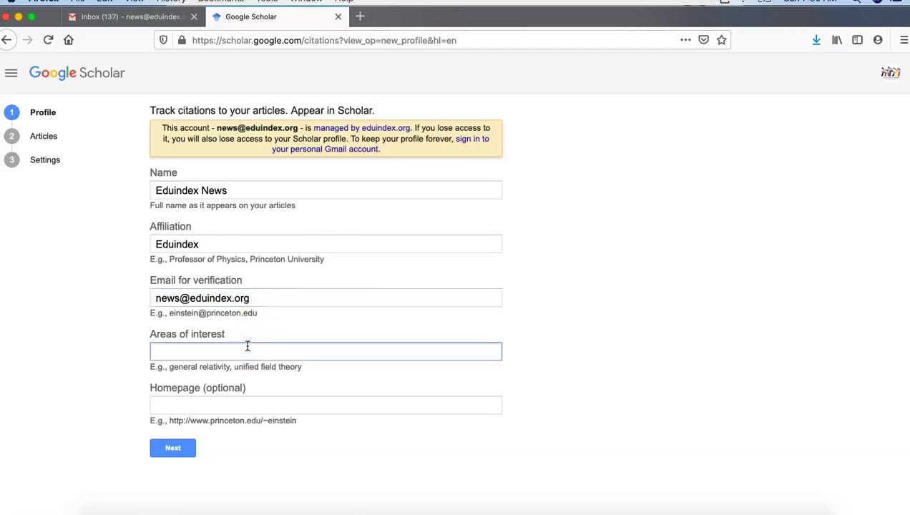
type("Research Publication")
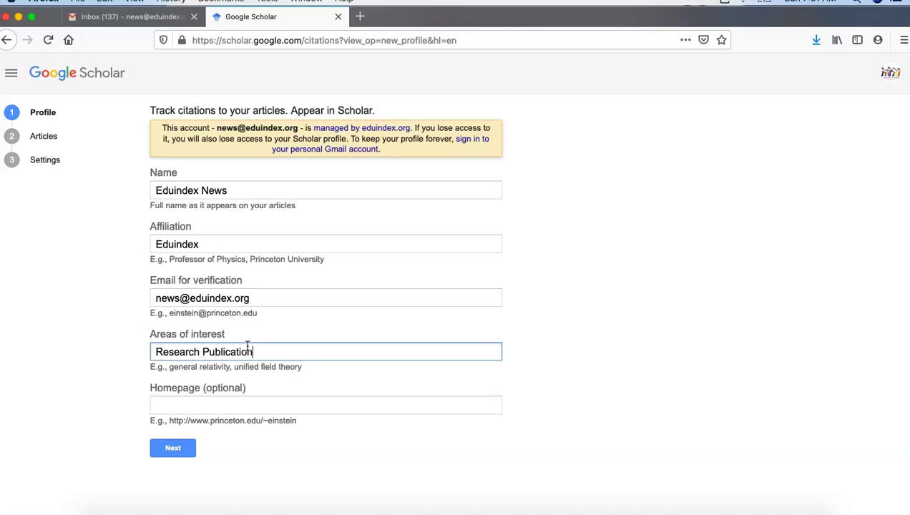
type(",")
type("Publication ,")
key("BackSpace")
key("BackSpace")
type(", Index")
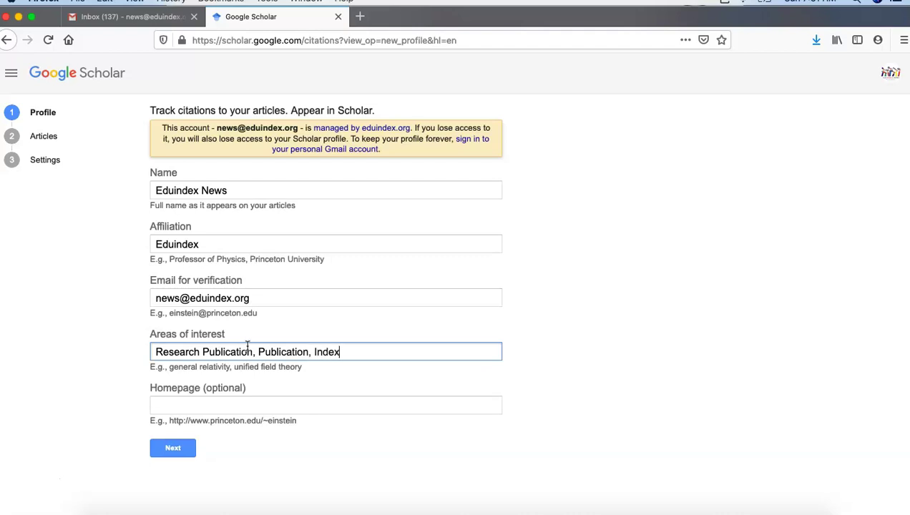
type("ing of Papers")
Step: Load the eduindexnews.com website in a new browser tab and copy its address
left_click(236, 407)
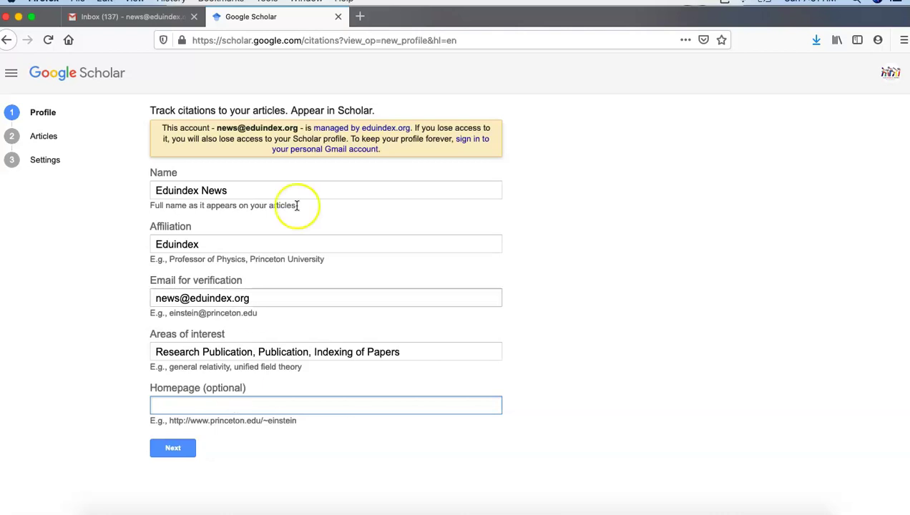
left_click(363, 22)
type("e")
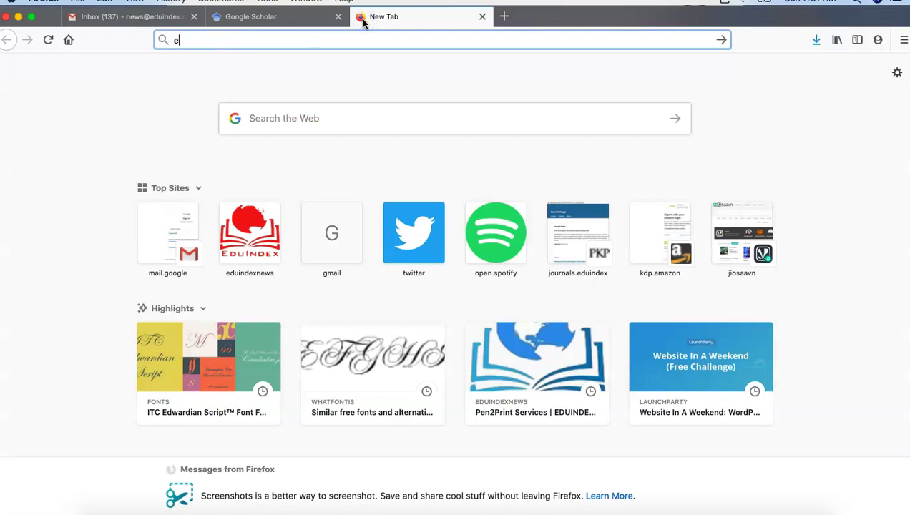
type("duin")
key("Return")
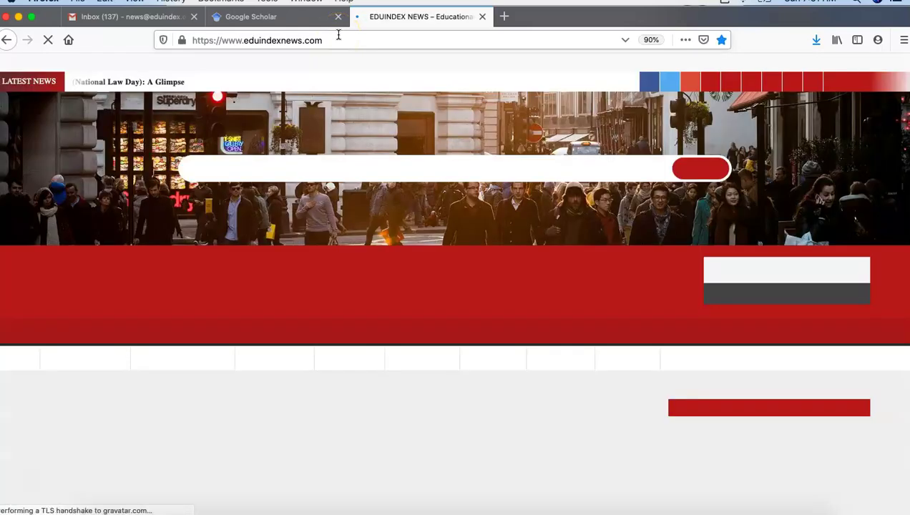
left_click(338, 35)
key("super+c")
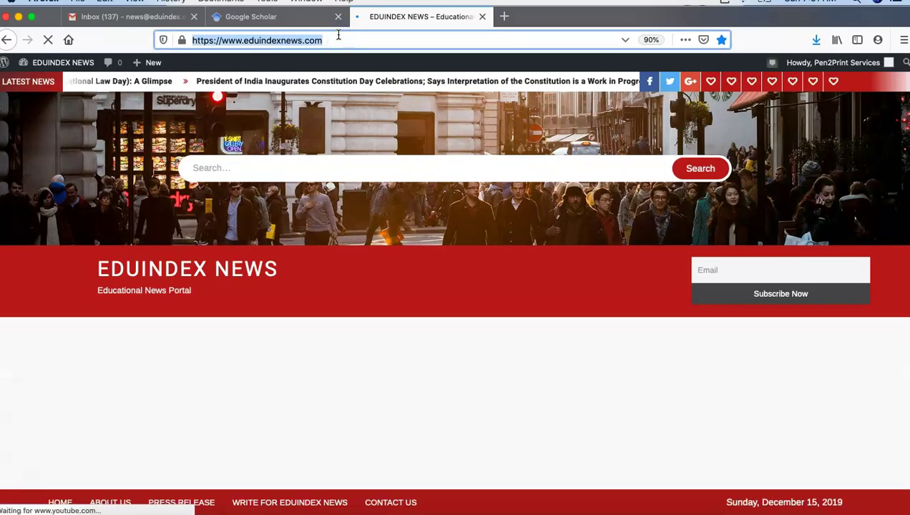
left_click(281, 20)
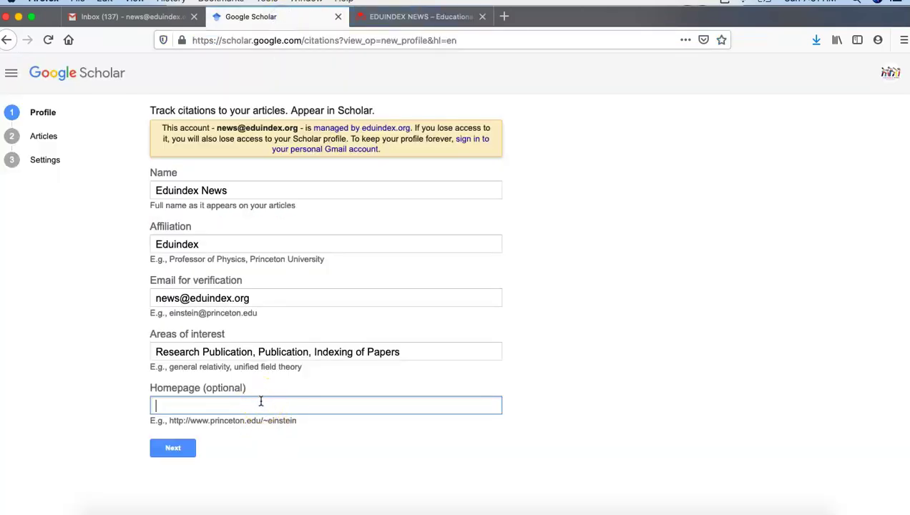
key("super+v")
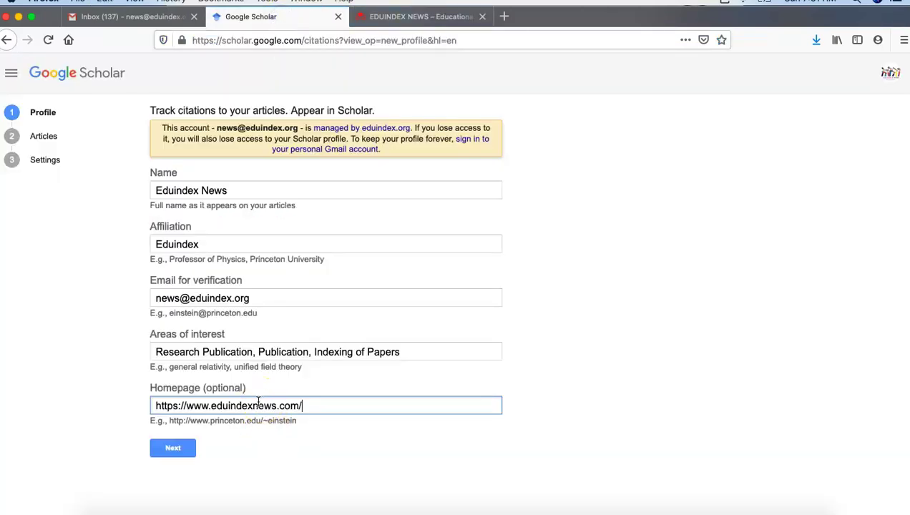
left_click(193, 455)
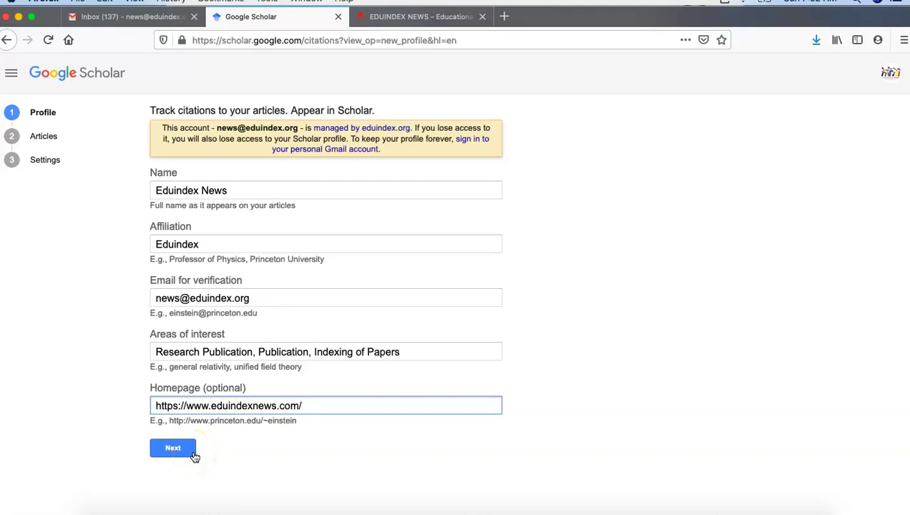
left_click(173, 449)
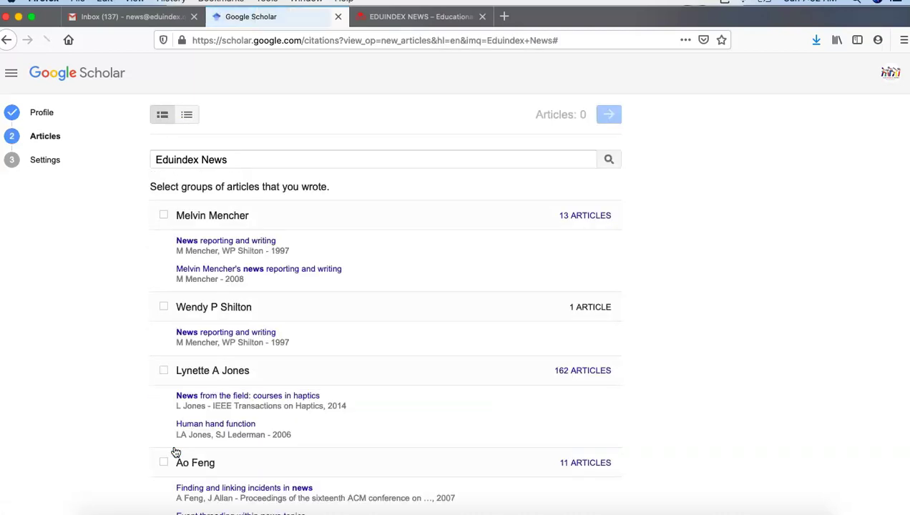
Step: Look through the suggested article groups for Eduindex News, from the first to the third results page
left_click(123, 340)
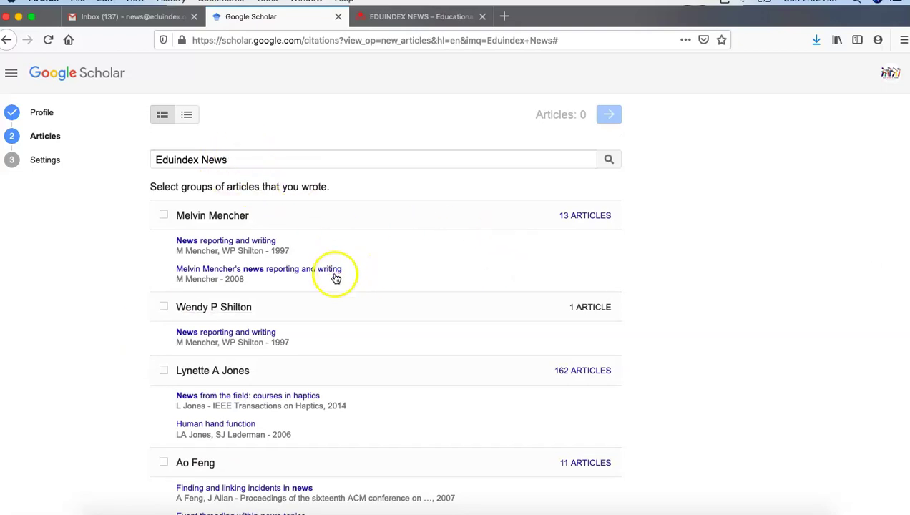
left_click(231, 160)
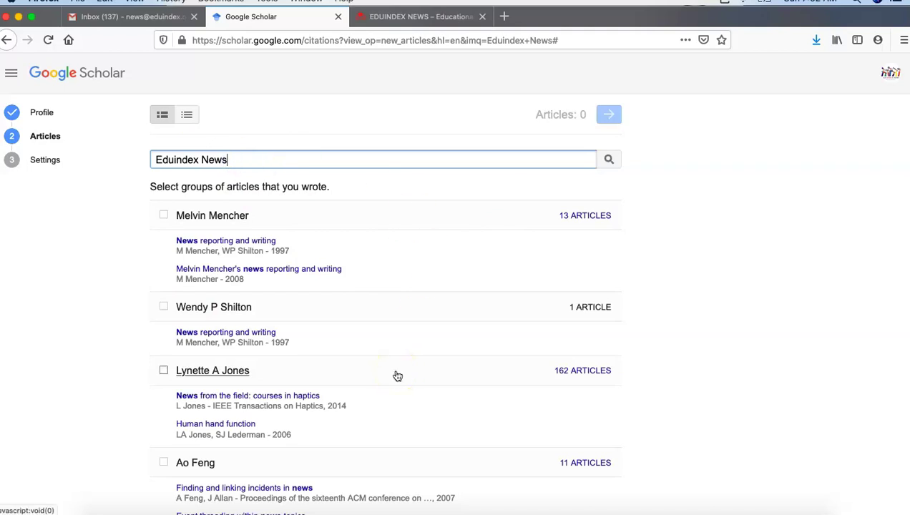
scroll(132, 335, "down", 4)
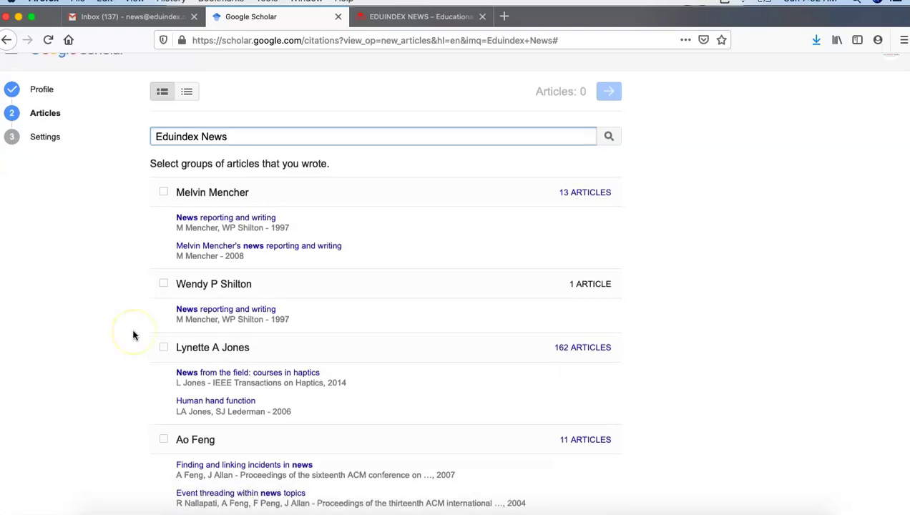
scroll(133, 335, "down", 1)
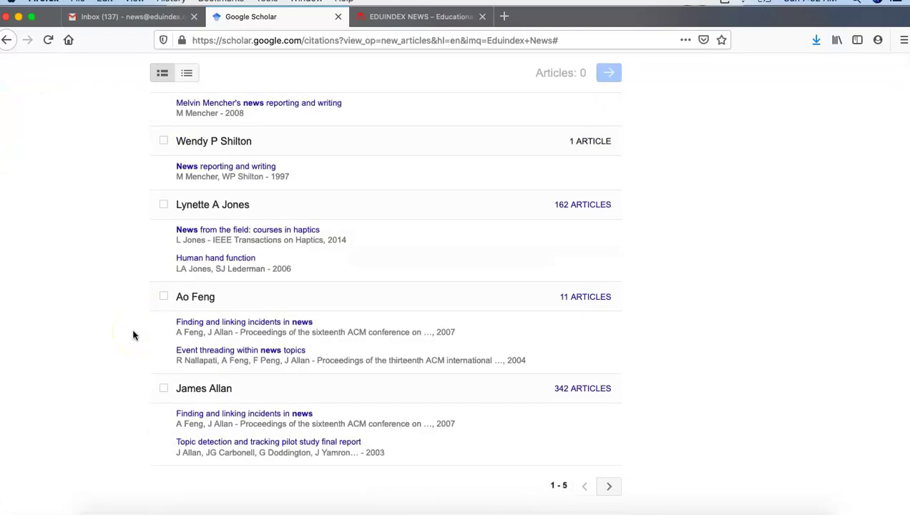
scroll(356, 222, "up", 5)
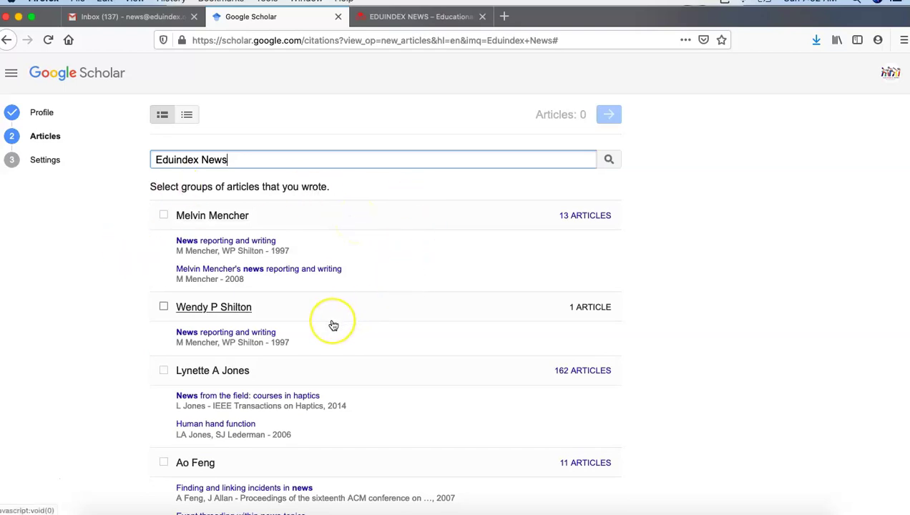
scroll(334, 325, "down", 5)
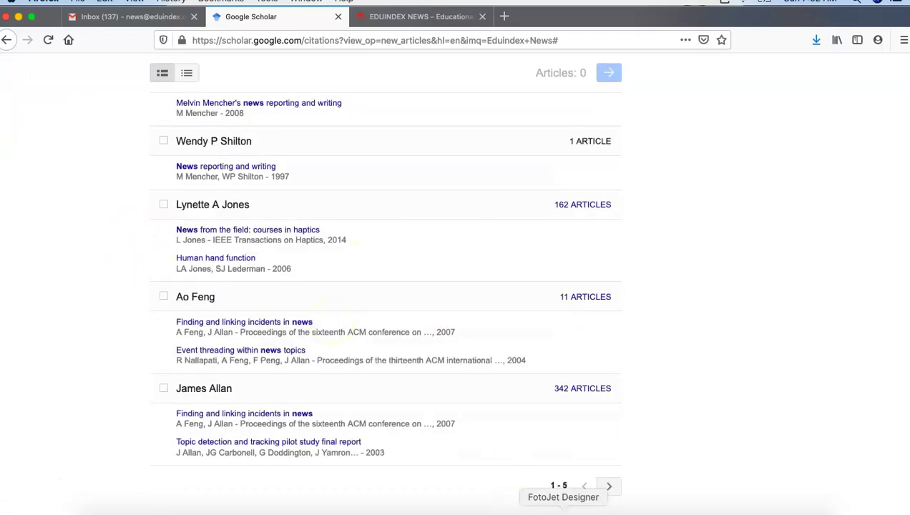
left_click(610, 487)
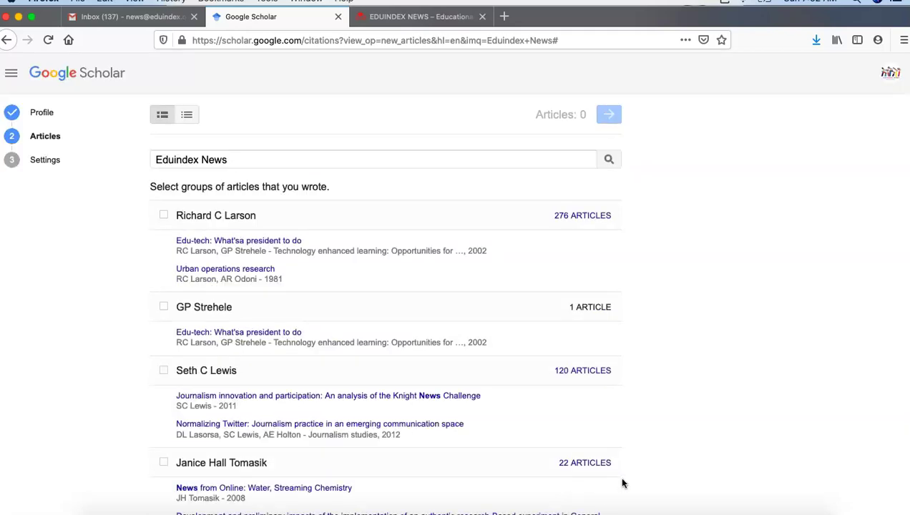
scroll(622, 483, "down", 5)
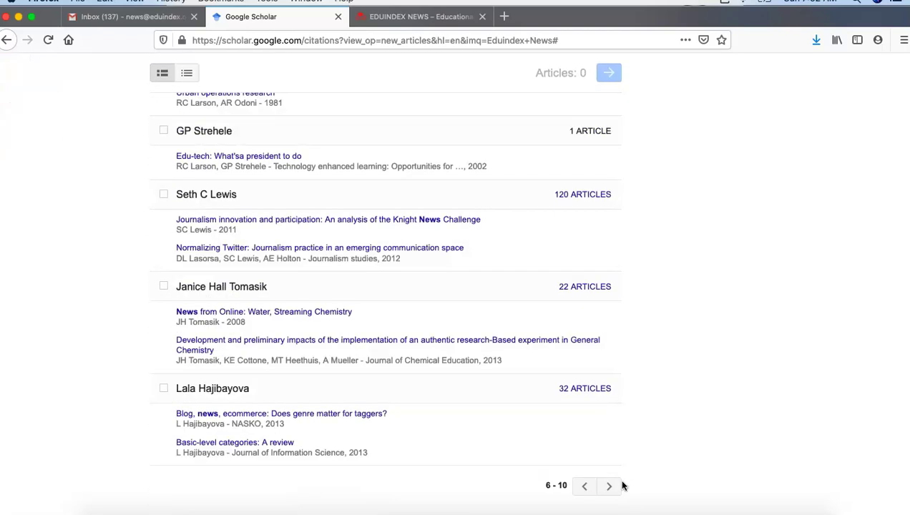
left_click(610, 486)
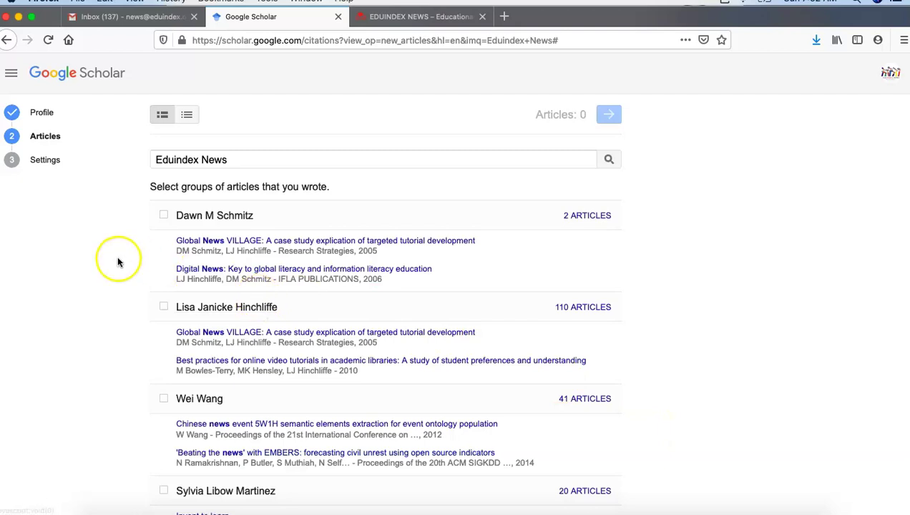
Step: Shorten the article search term to Eduindex and run the search again
left_click(232, 162)
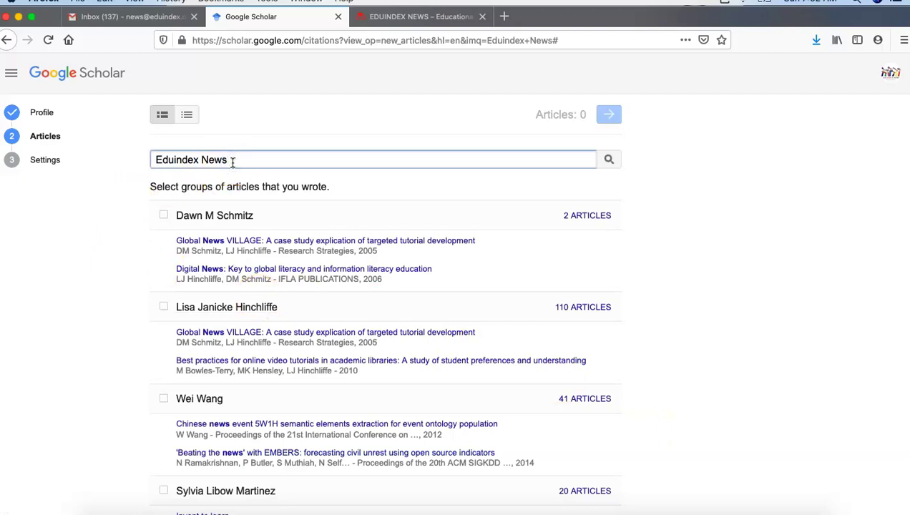
key("BackSpace")
key("BackSpace")
key("BackSpace")
key("BackSpace")
key("BackSpace")
key("Return")
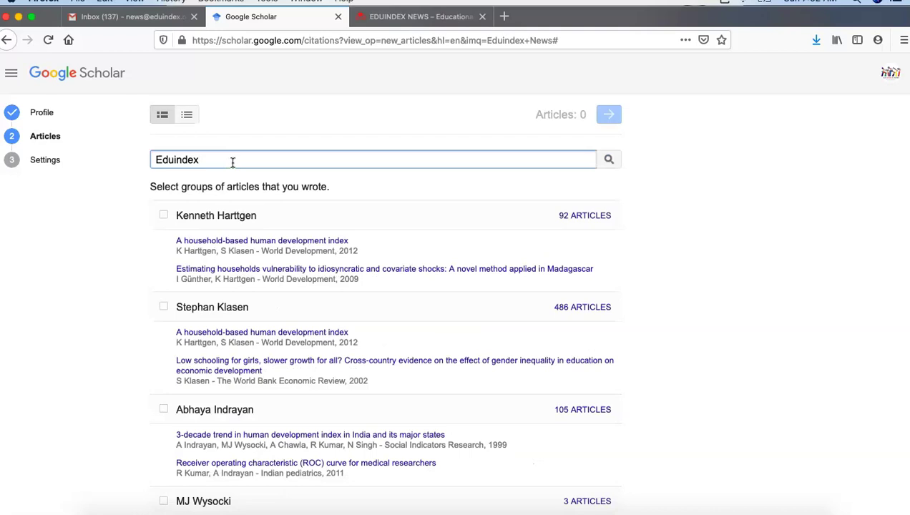
Step: Select all five author article groups on the first page of the Eduindex results
left_click(164, 215)
left_click(165, 306)
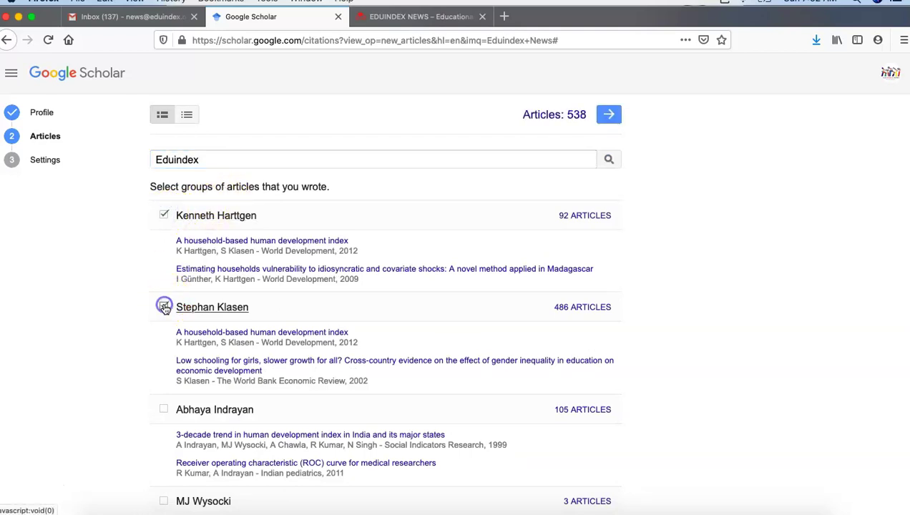
left_click(164, 409)
left_click(164, 501)
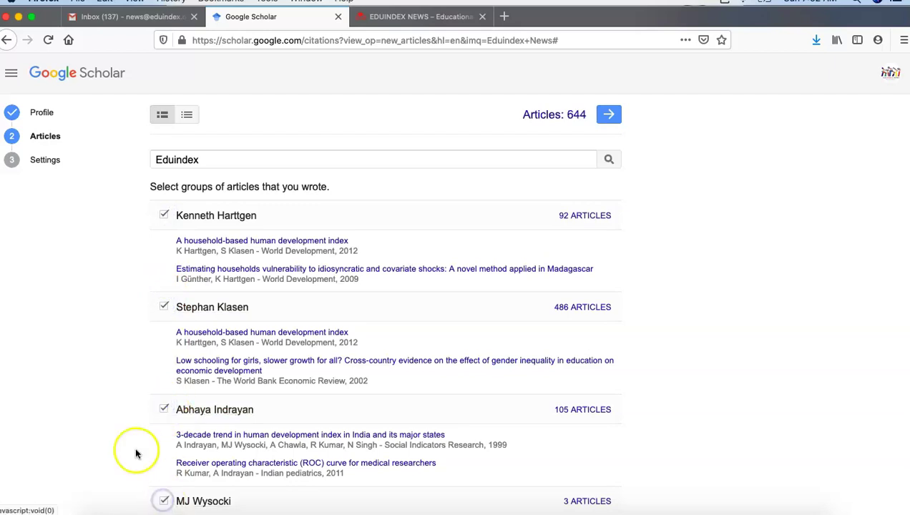
scroll(138, 450, "down", 5)
left_click(163, 413)
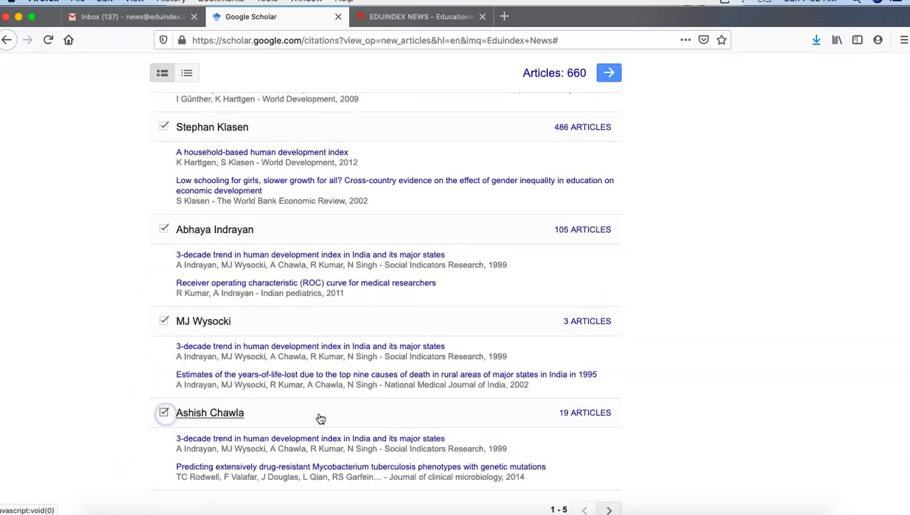
scroll(685, 446, "down", 1)
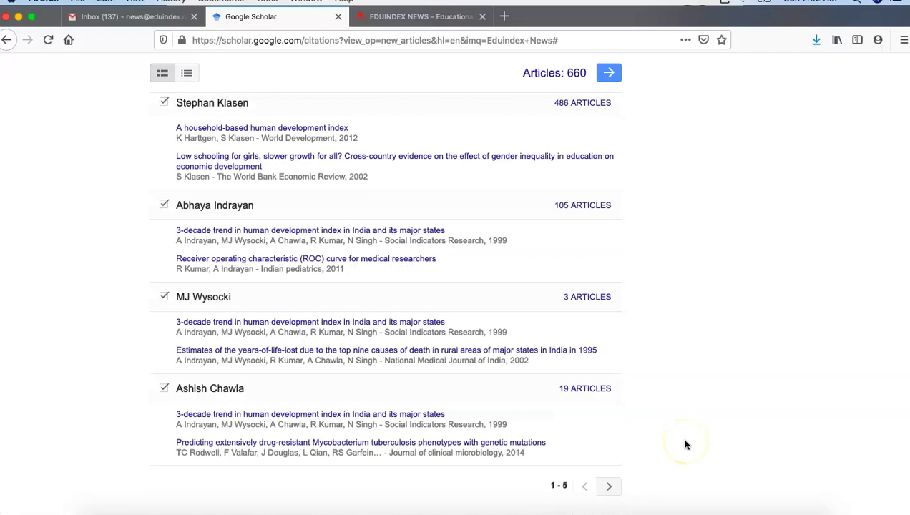
Step: Continue to the profile settings, make the profile public and complete the setup
left_click(609, 72)
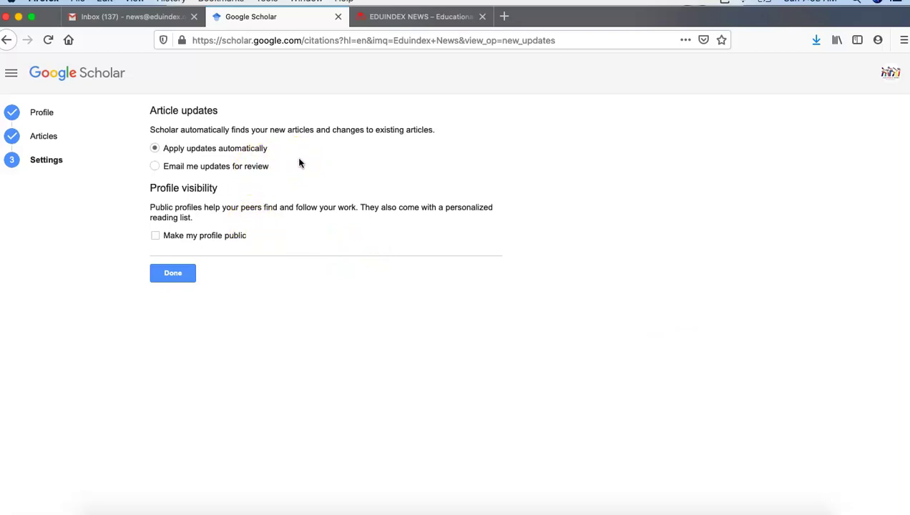
left_click(156, 236)
left_click(172, 276)
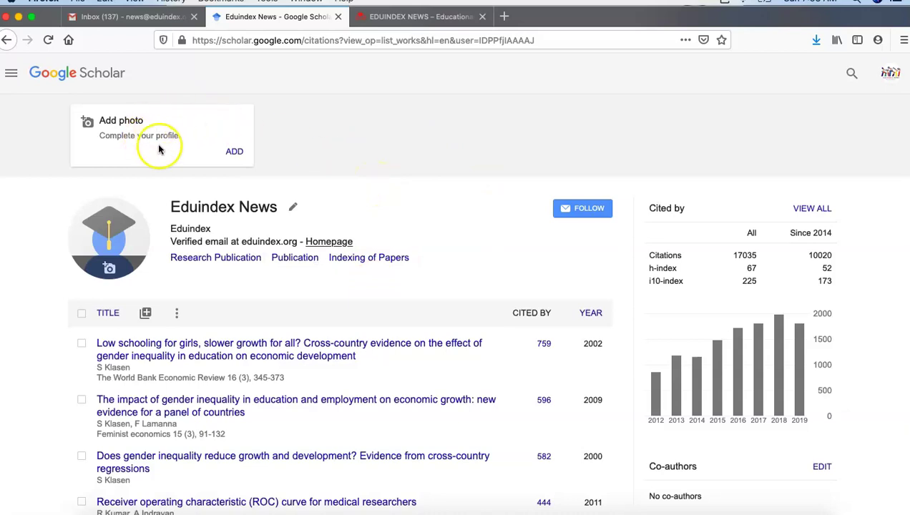
Step: Add eduindex brand.png from the LOGOs and TRADEMARKs folder in Documents as the profile photo
left_click(234, 152)
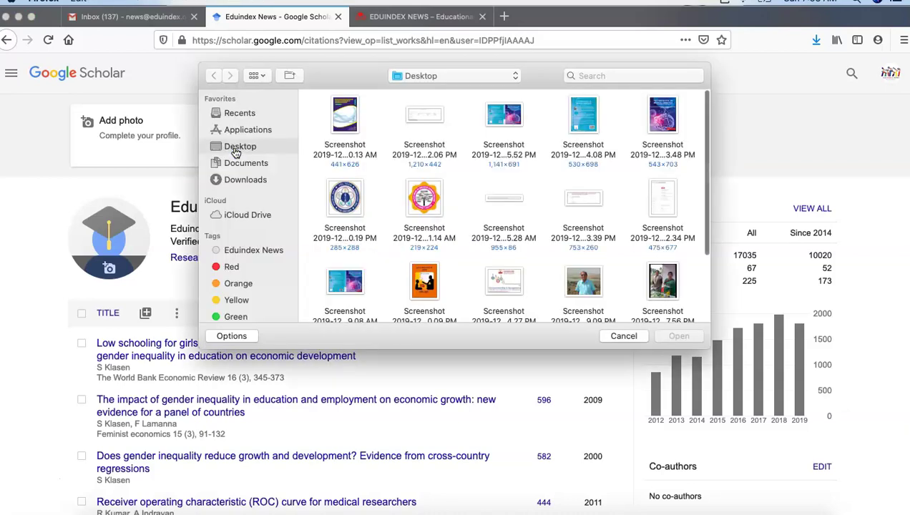
left_click(250, 165)
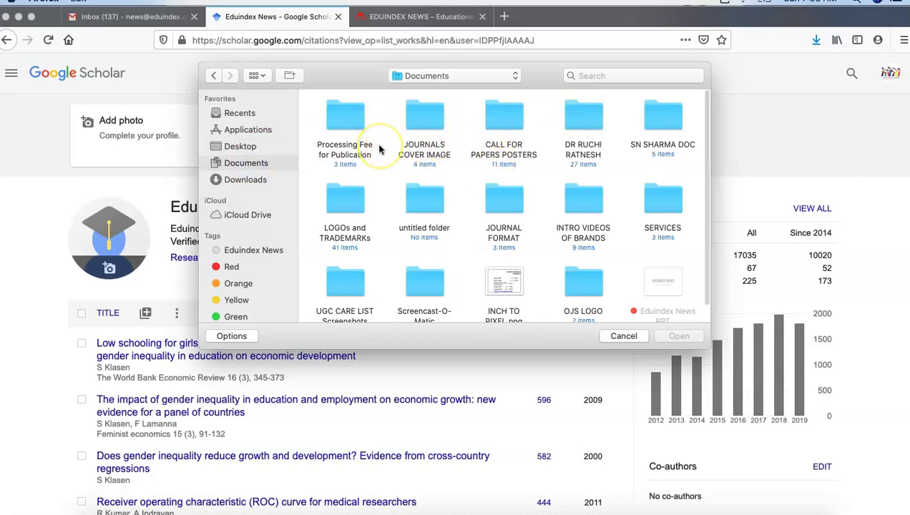
double_click(340, 223)
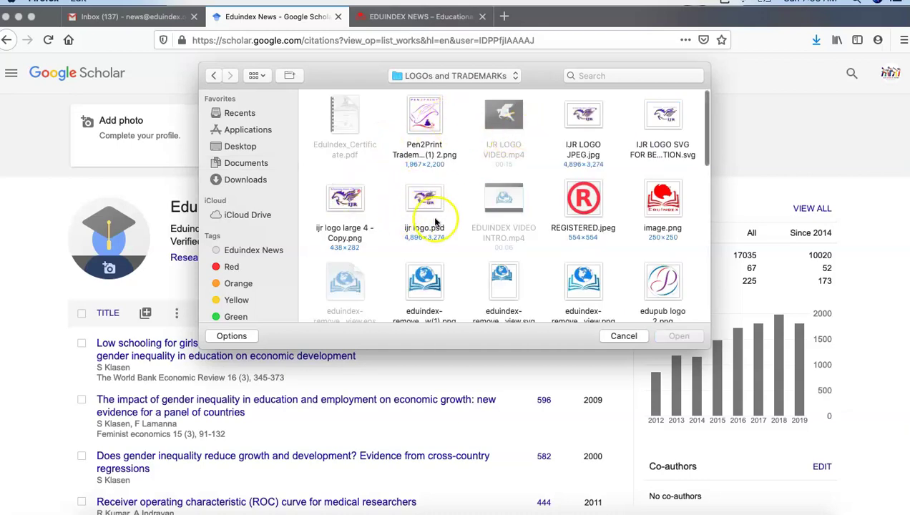
scroll(599, 179, "down", 3)
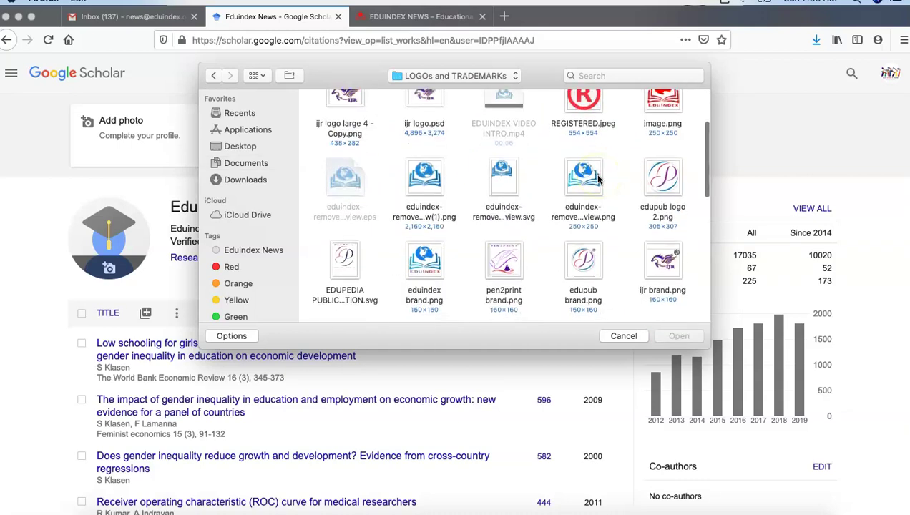
scroll(600, 179, "down", 2)
left_click(425, 208)
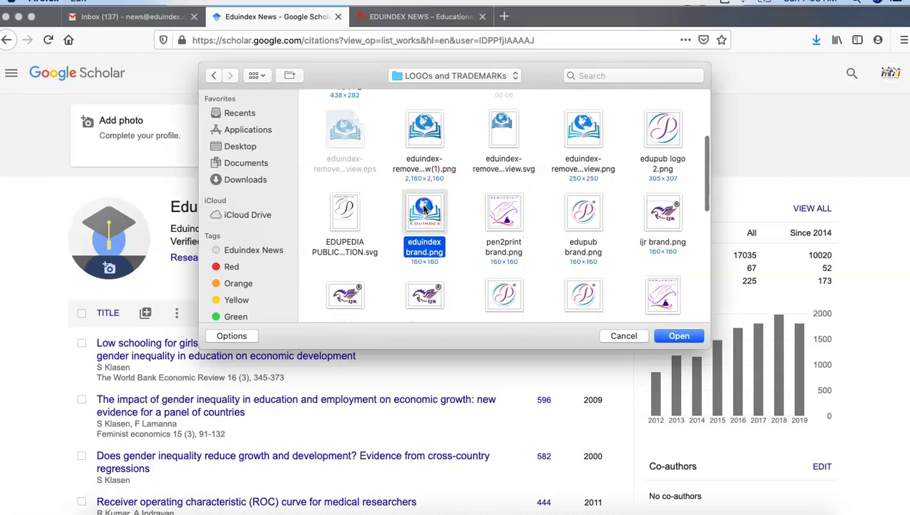
double_click(425, 207)
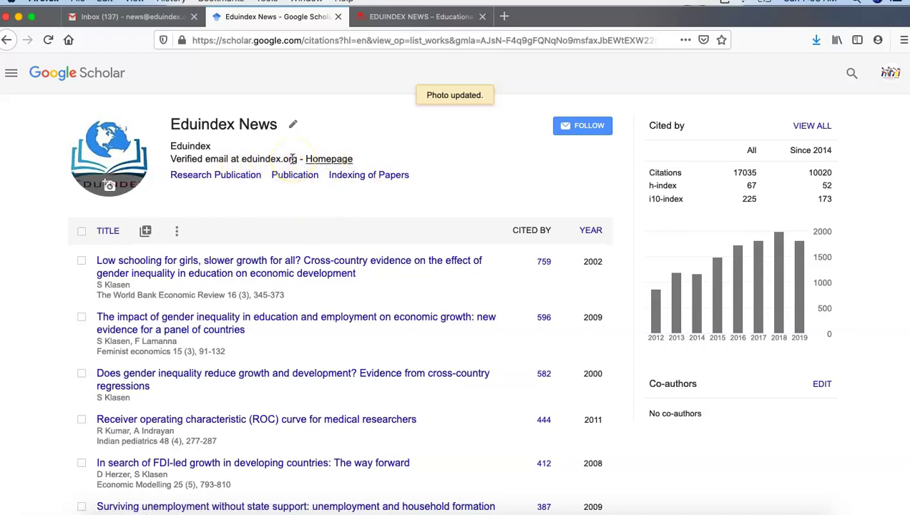
Step: Check the refreshed Gmail inbox for new mail, then return to the Scholar profile and examine its verified-email line
left_click(126, 17)
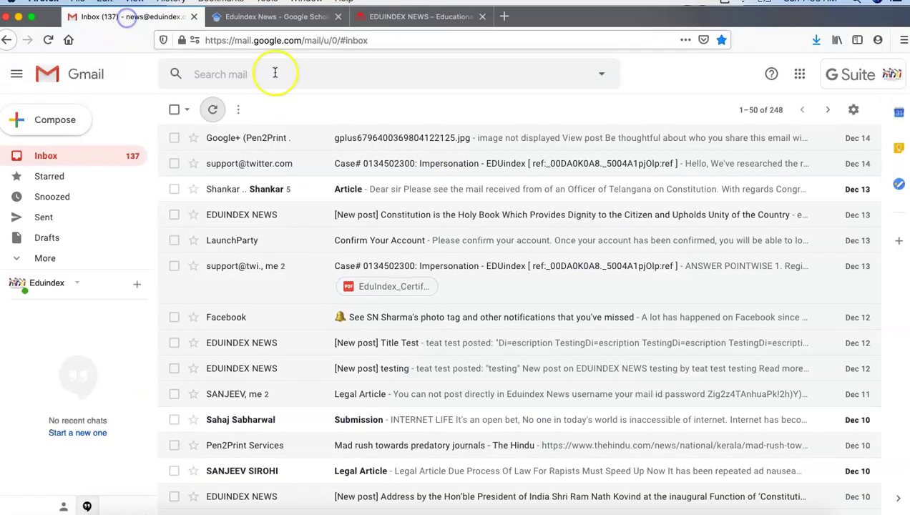
left_click(216, 110)
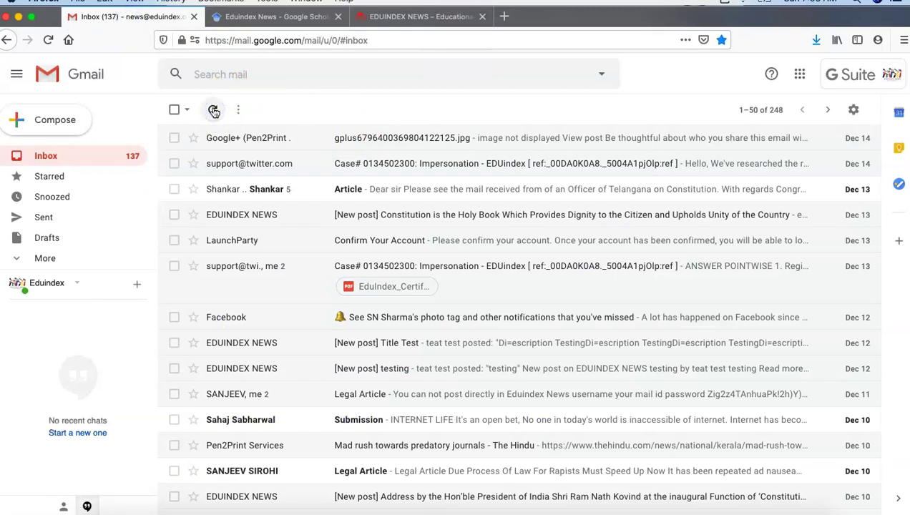
left_click(247, 18)
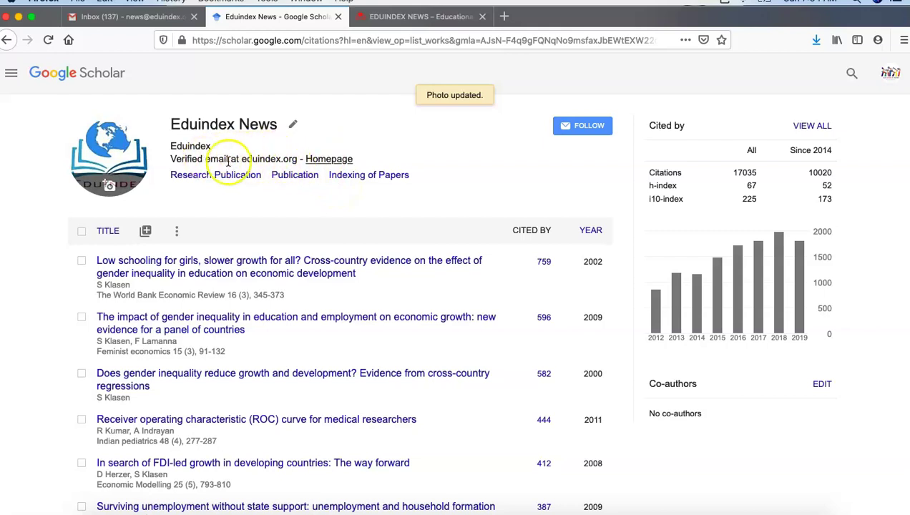
left_click_drag(172, 158, 305, 156)
left_click(448, 155)
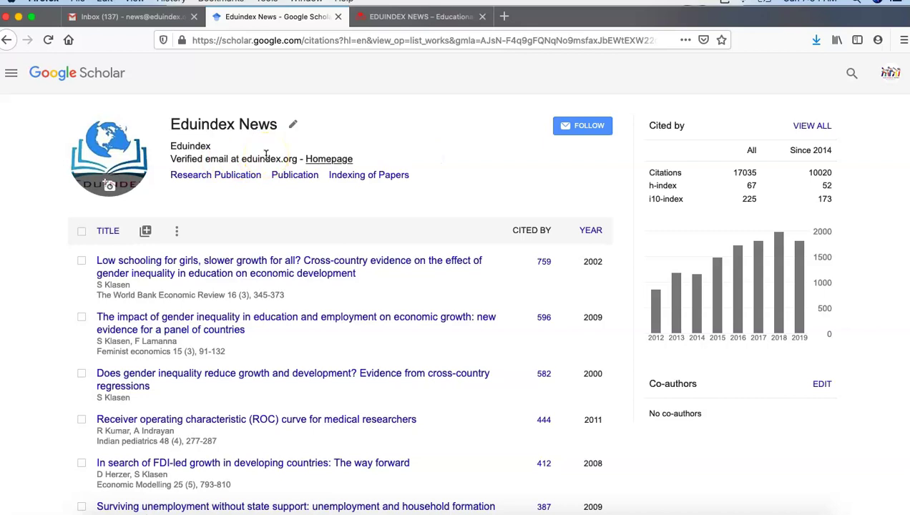
Step: Follow the Eduindex News profile with e-mail alerts for new articles in the profile
left_click(587, 127)
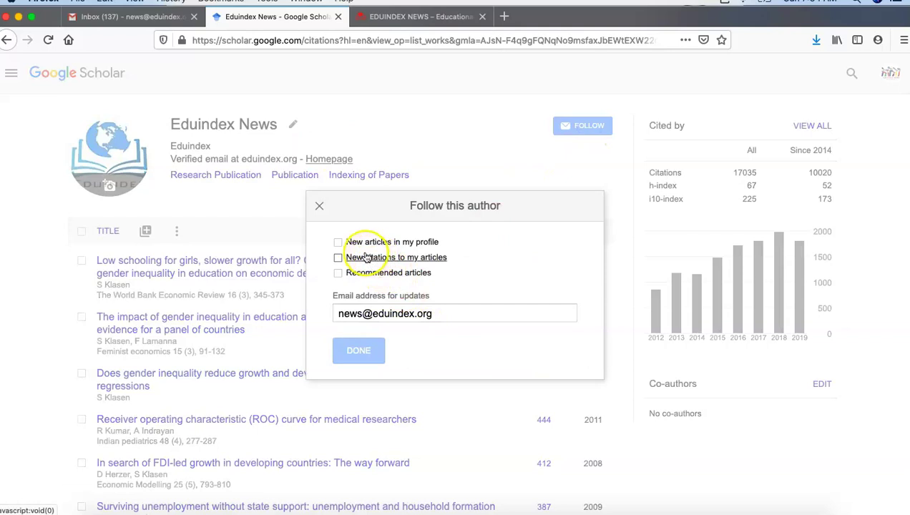
left_click(339, 244)
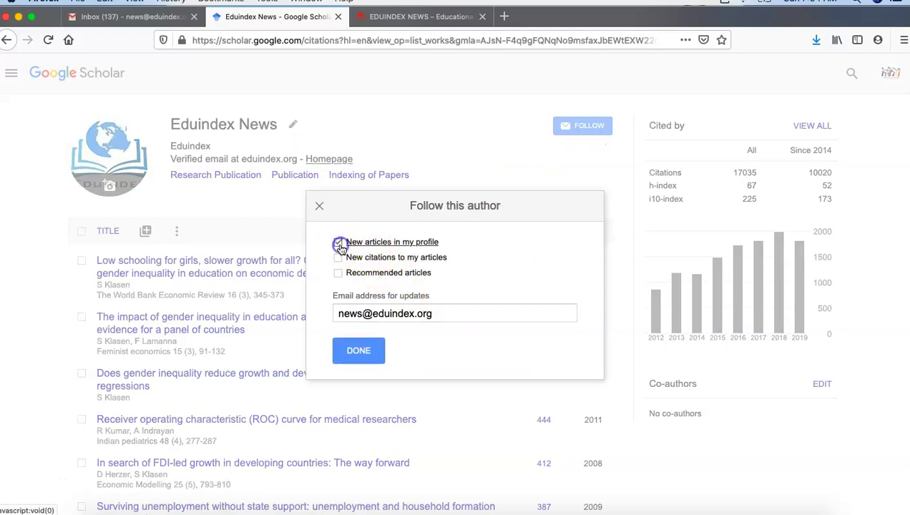
left_click(357, 352)
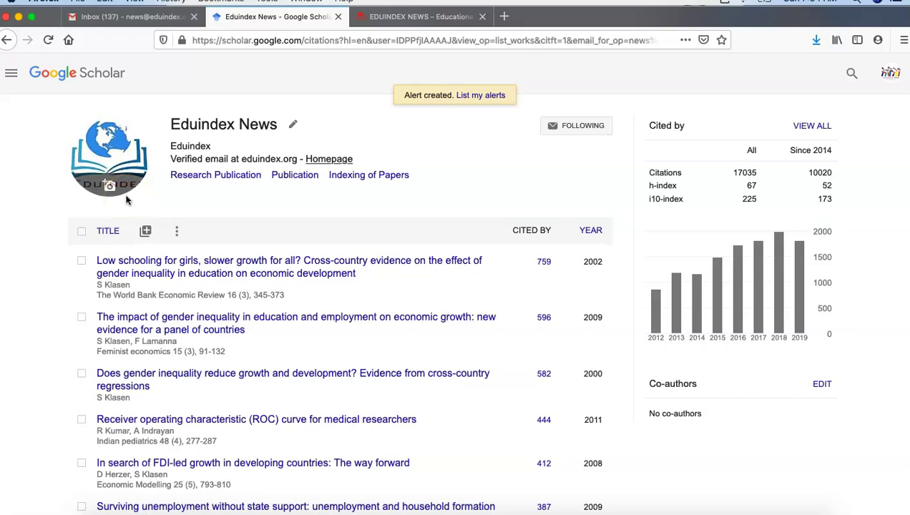
left_click(146, 232)
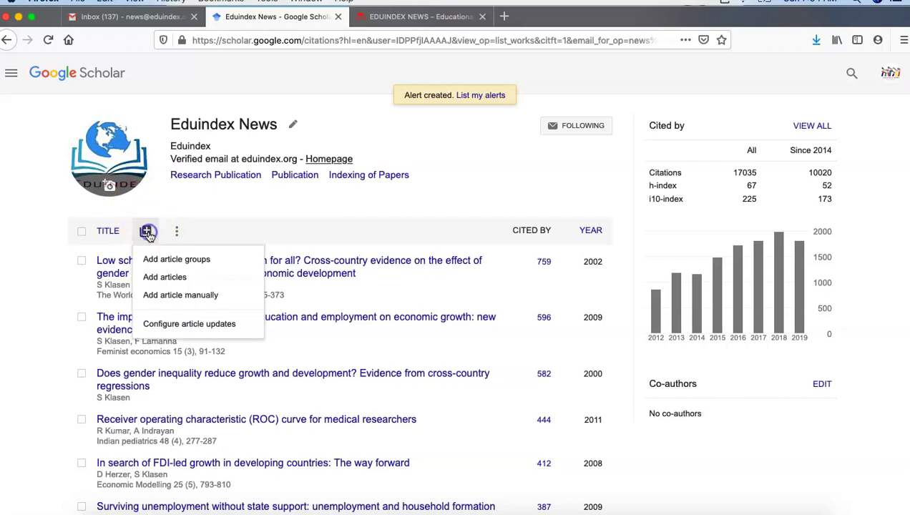
left_click(190, 299)
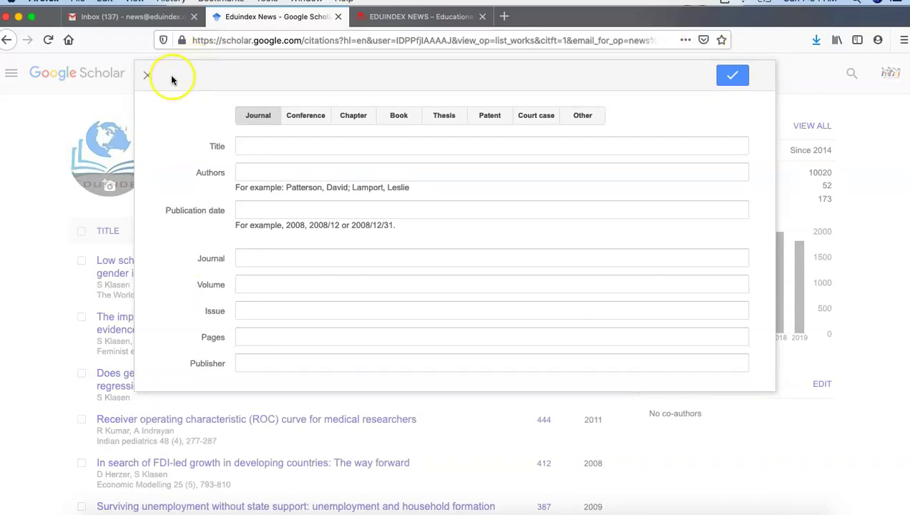
left_click(147, 75)
Step: Open the form for adding a journal article manually, ready for entering the title
left_click(146, 229)
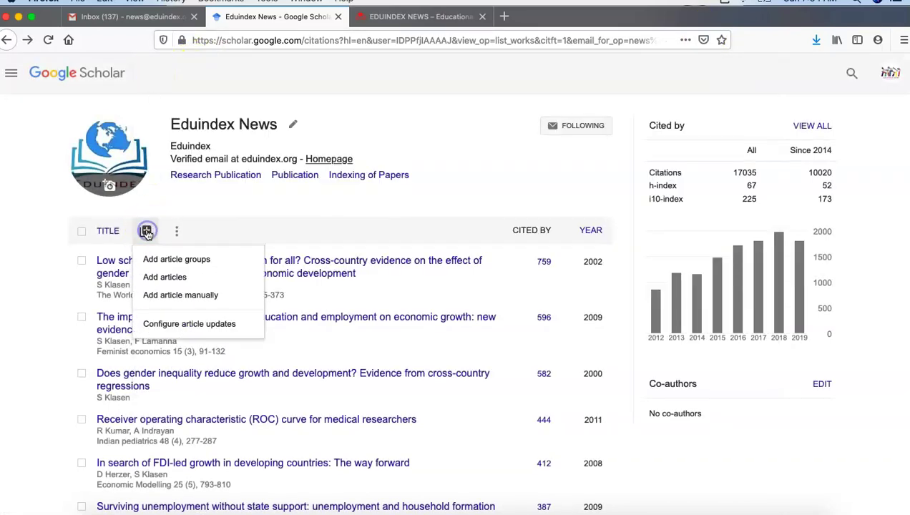
left_click(180, 299)
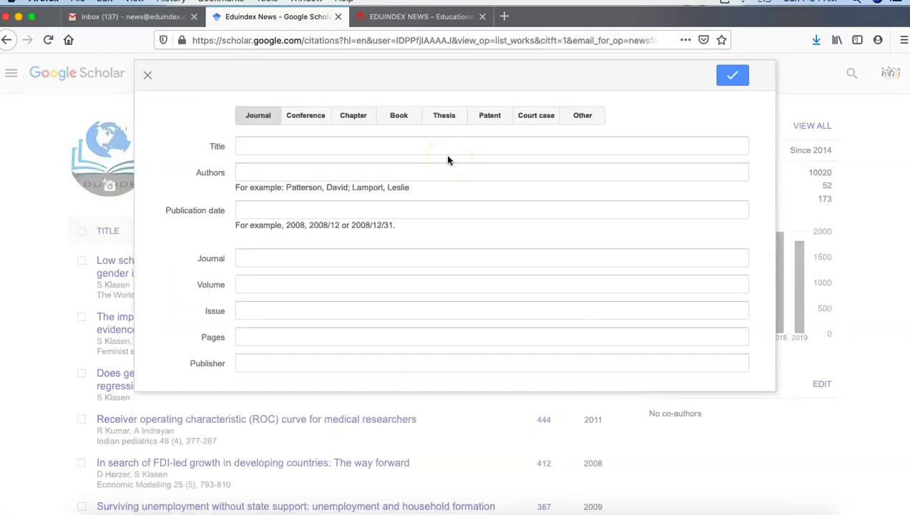
left_click(262, 147)
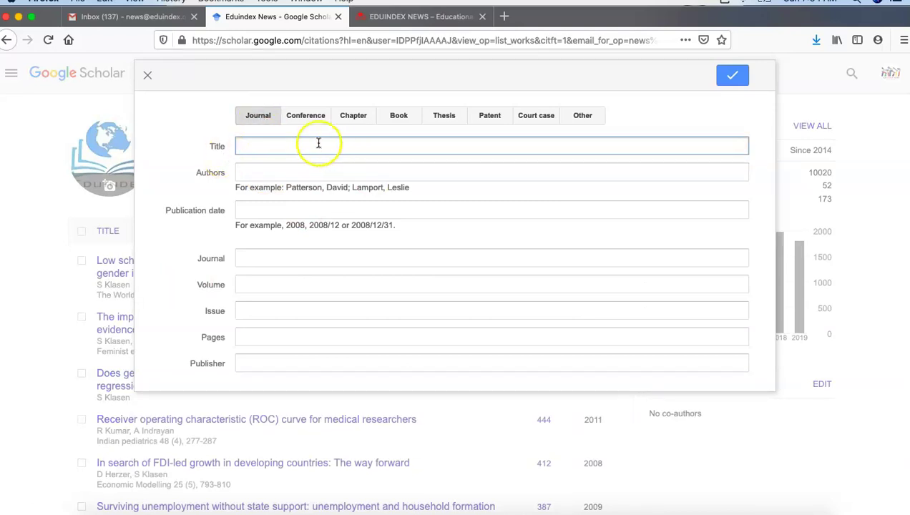
Step: Open the Think India journal site at journals.eduindex.org/index.php/think-india in a new browser tab
left_click(507, 16)
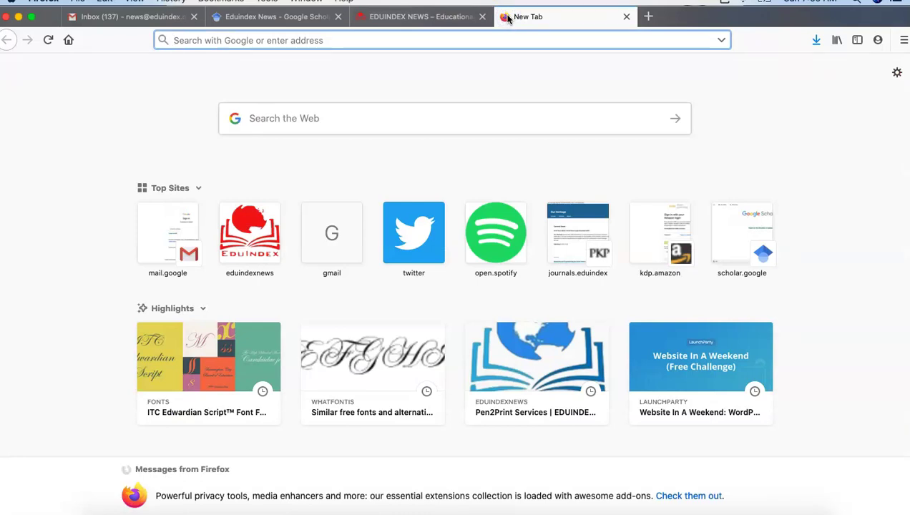
type("journals.eduindex.org/")
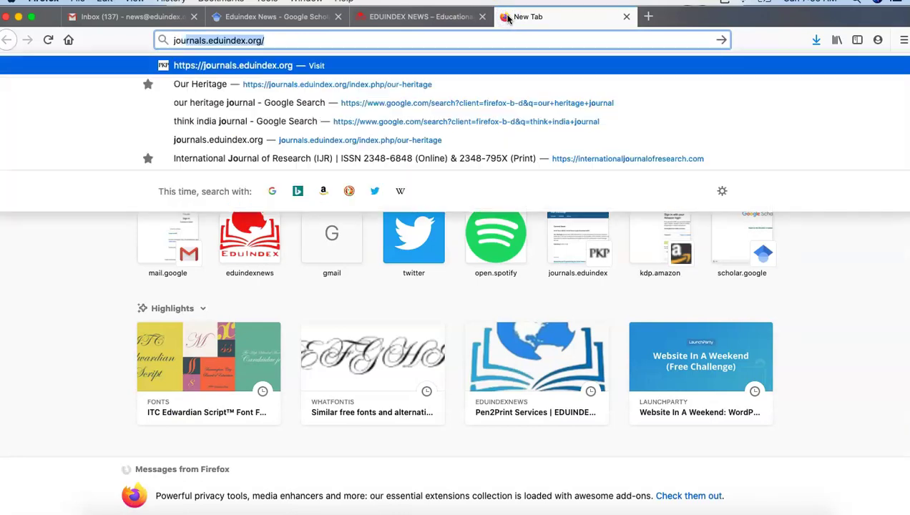
key("Right")
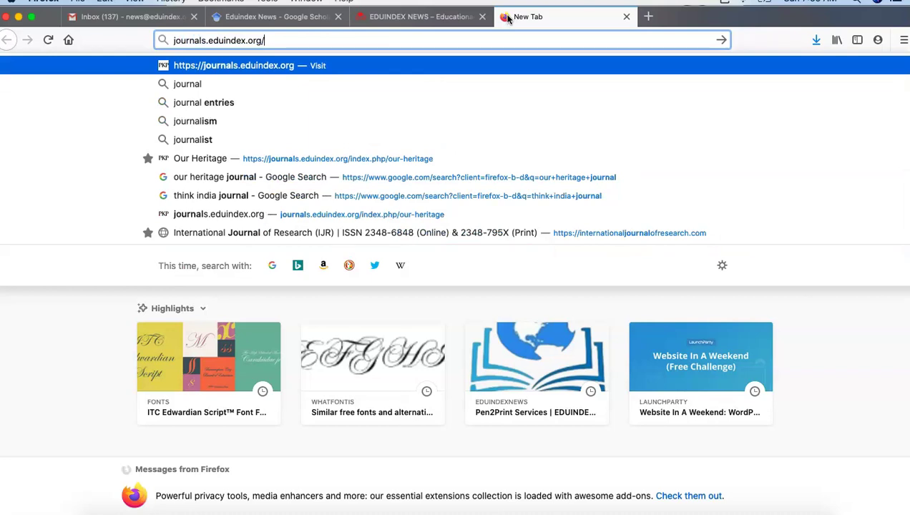
type("index.php/")
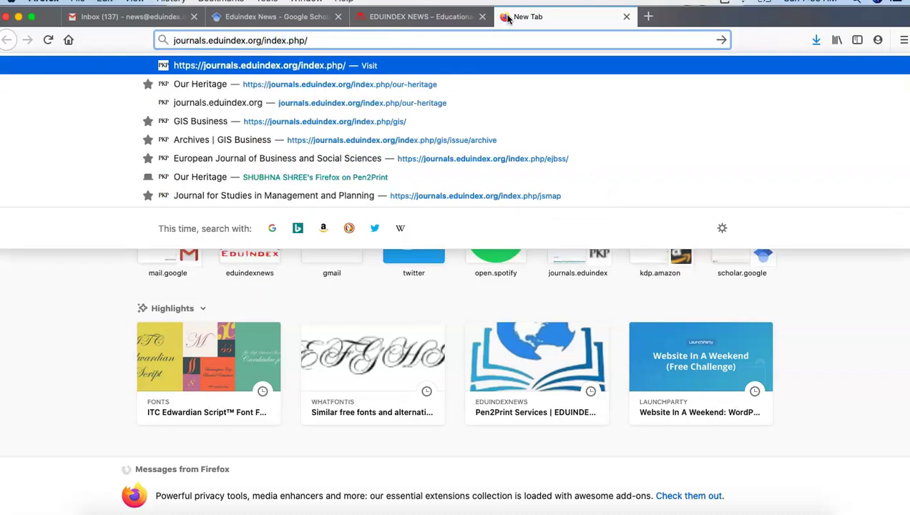
type("think-in")
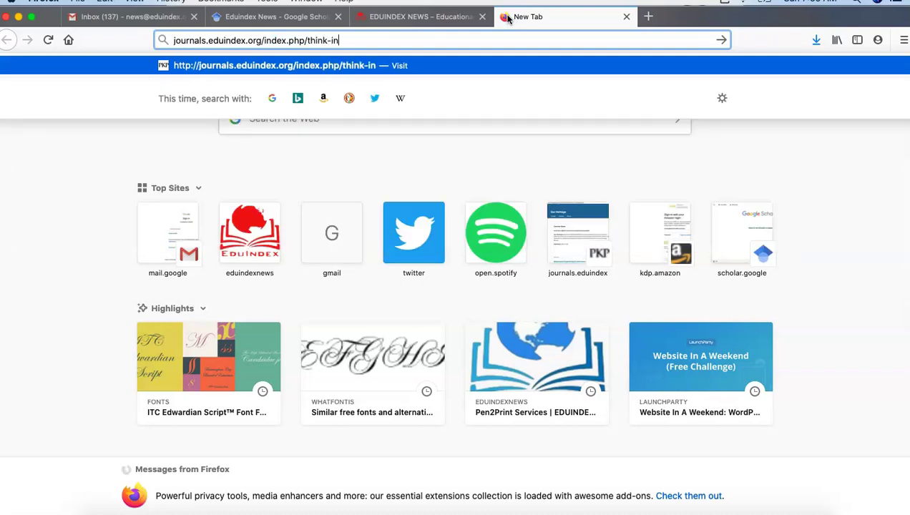
type("dia")
key("Return")
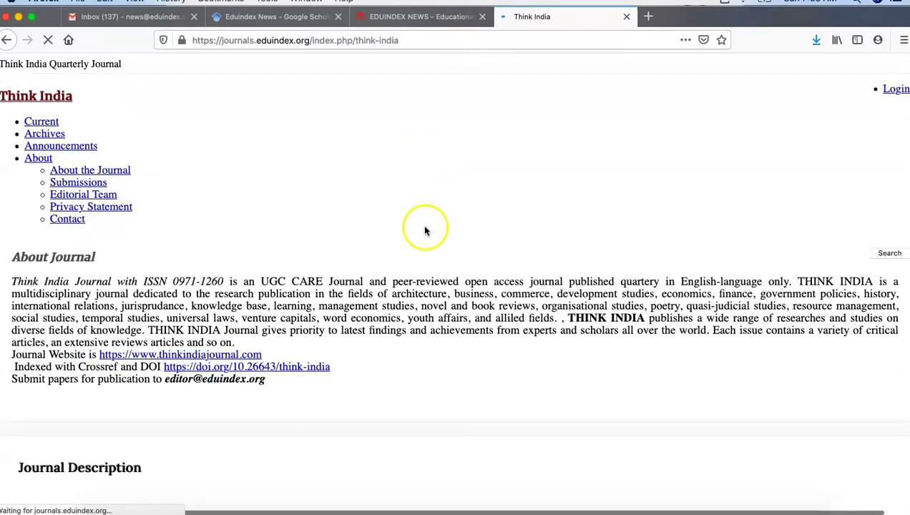
Step: In the Think India archives, open issue Vol 22 No 21 (2019), the NRCACMC-2020 conference issue
scroll(424, 231, "down", 5)
scroll(424, 231, "down", 10)
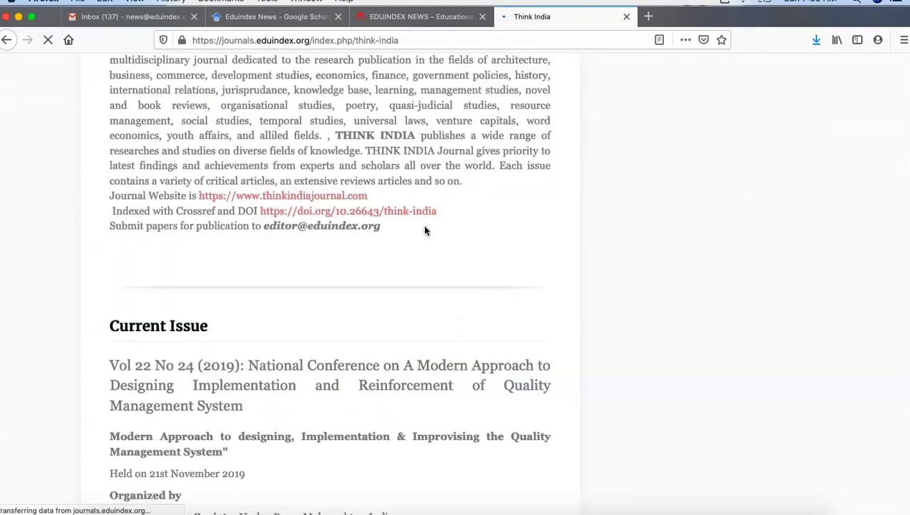
scroll(424, 230, "up", 15)
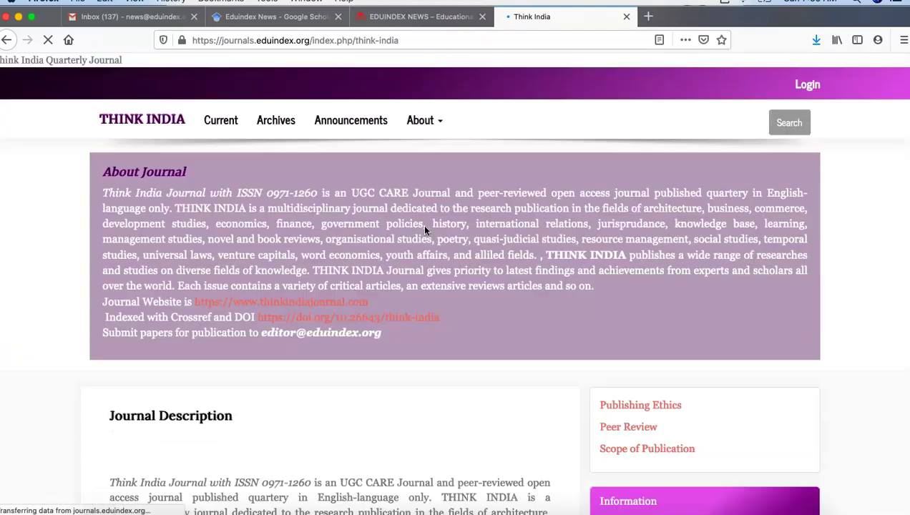
left_click(280, 122)
scroll(384, 282, "down", 15)
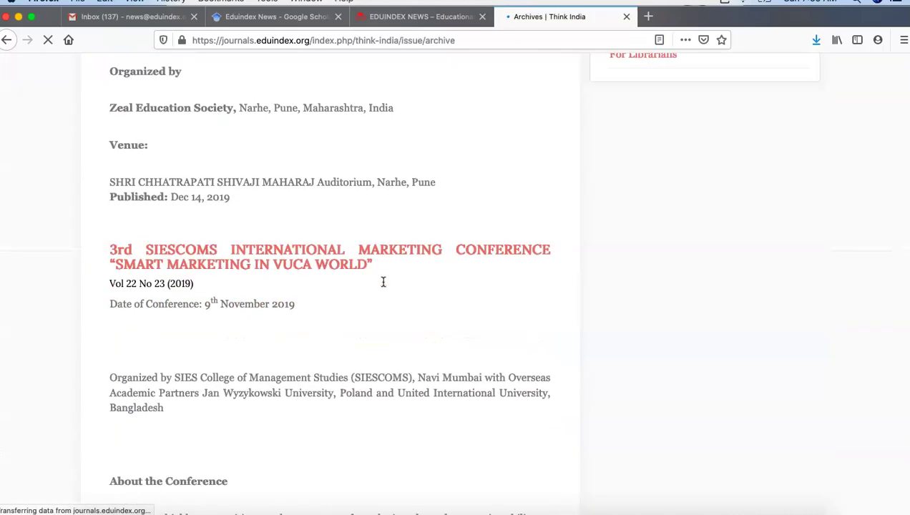
scroll(384, 282, "down", 3)
scroll(382, 282, "up", 2)
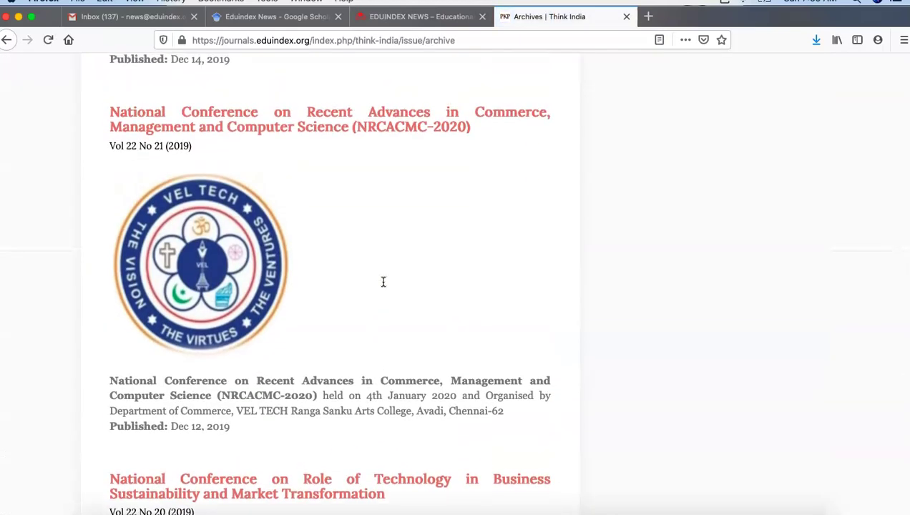
left_click(344, 118)
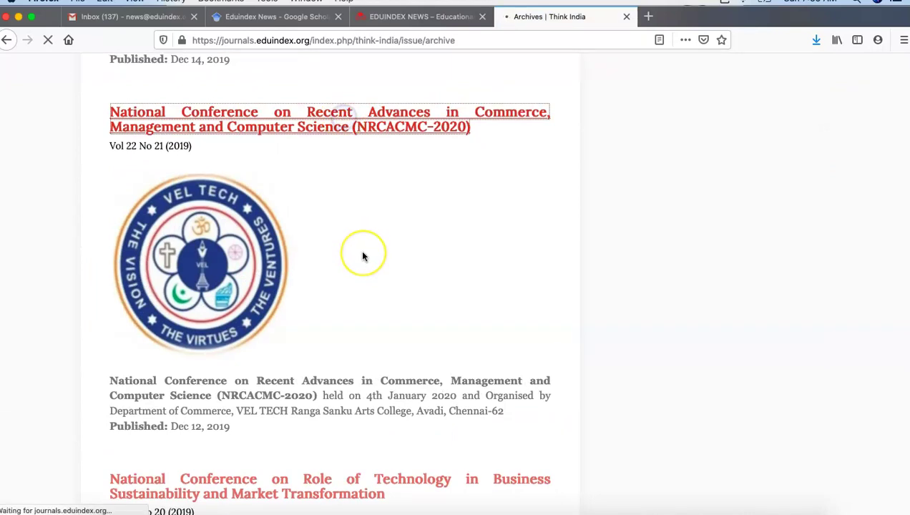
Step: Open the article "Online Retail Shopping: Buyers Behavior towards Retail Shopping In India" and copy its title
scroll(362, 256, "down", 10)
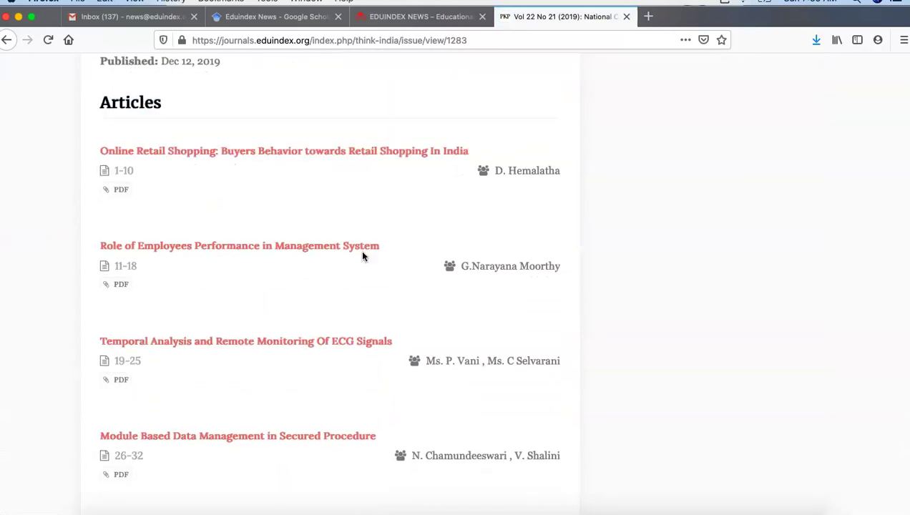
left_click(269, 153)
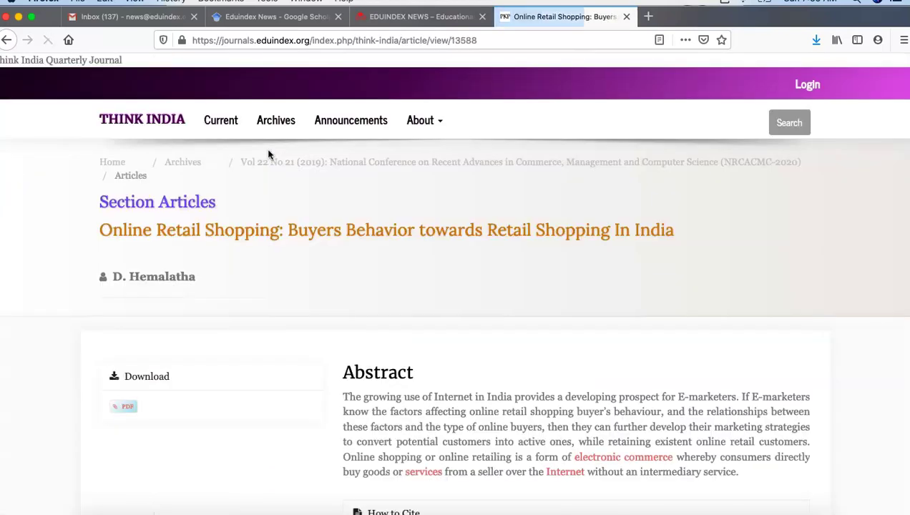
scroll(286, 313, "down", 2)
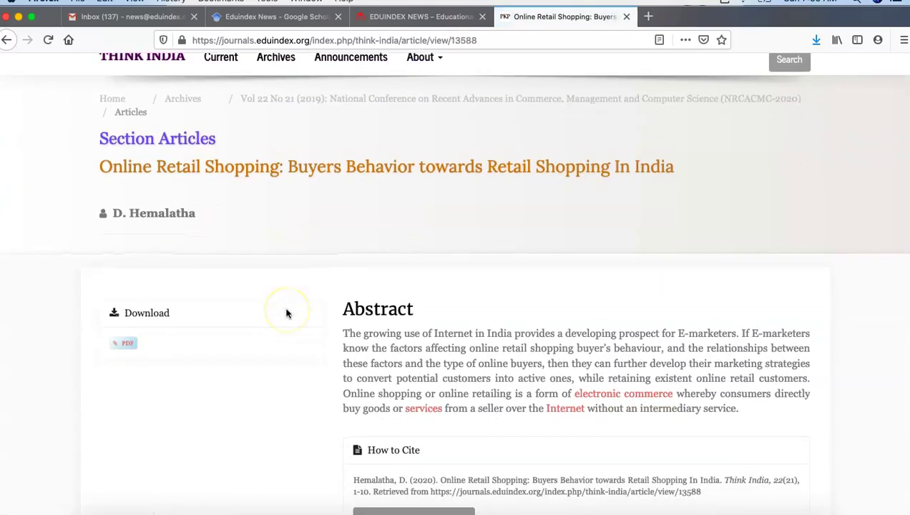
left_click_drag(97, 163, 671, 165)
key("super+c")
left_click(671, 194)
left_click(92, 176)
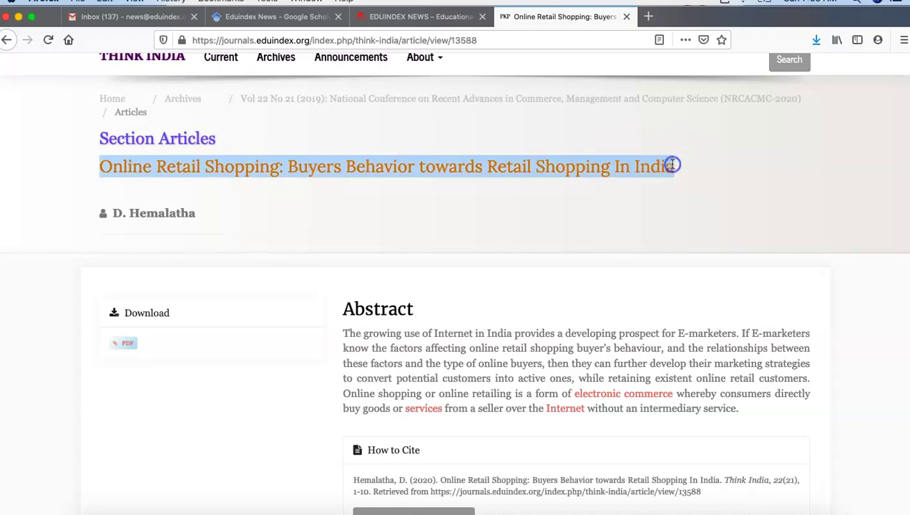
Step: Back in the Google Scholar article form, paste the copied article title as the Title
left_click(256, 19)
left_click(284, 145)
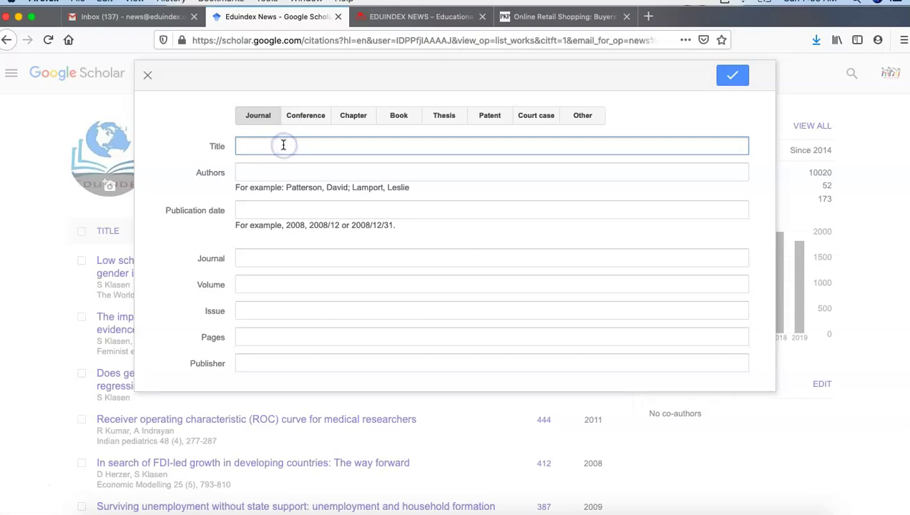
key("super+v")
left_click(265, 170)
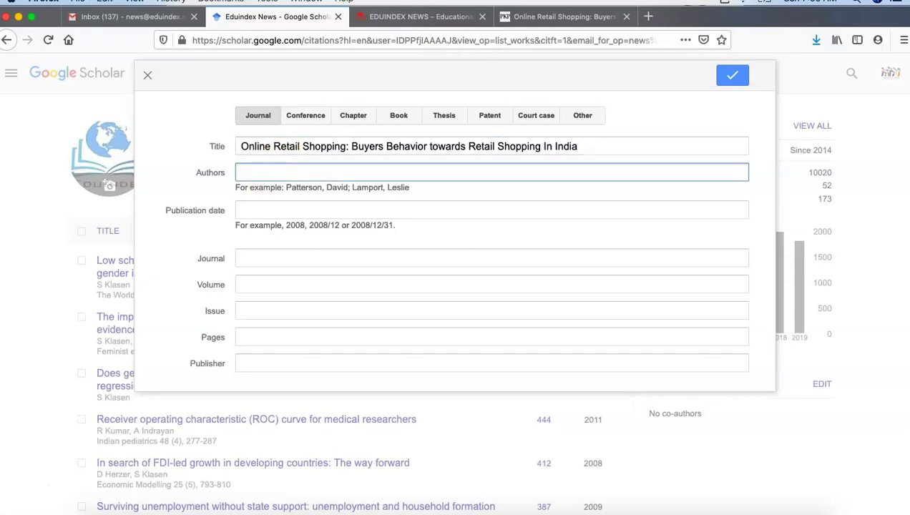
Step: Copy the author's name from the Think India article page and paste it as the Authors entry in the Google Scholar form
left_click(561, 16)
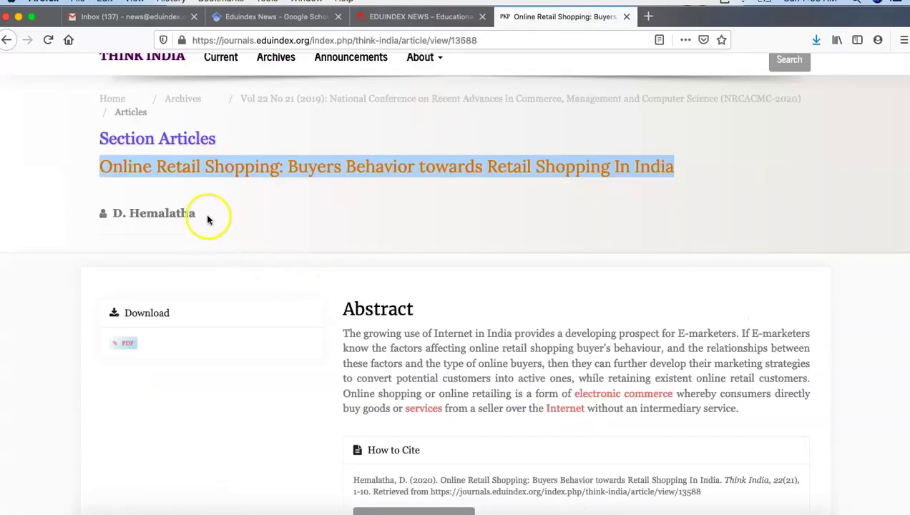
left_click_drag(207, 220, 118, 207)
key("super+c")
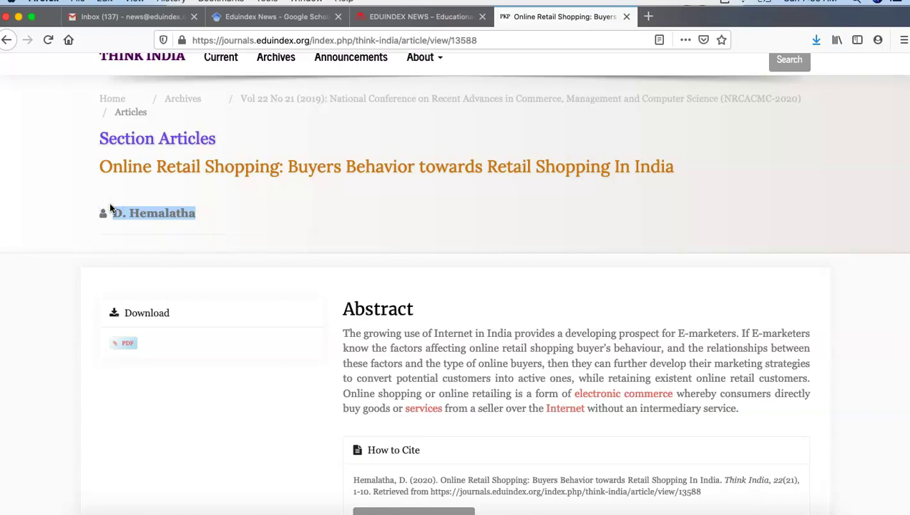
left_click(266, 17)
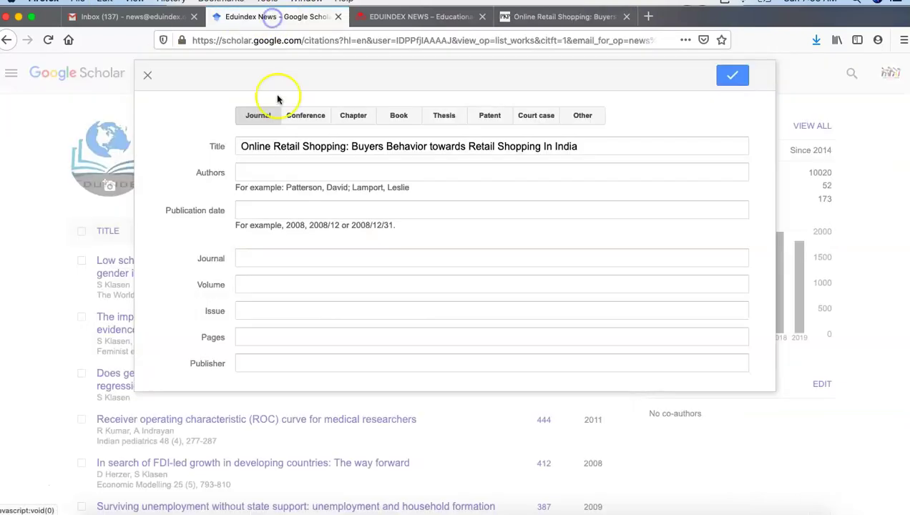
left_click(266, 170)
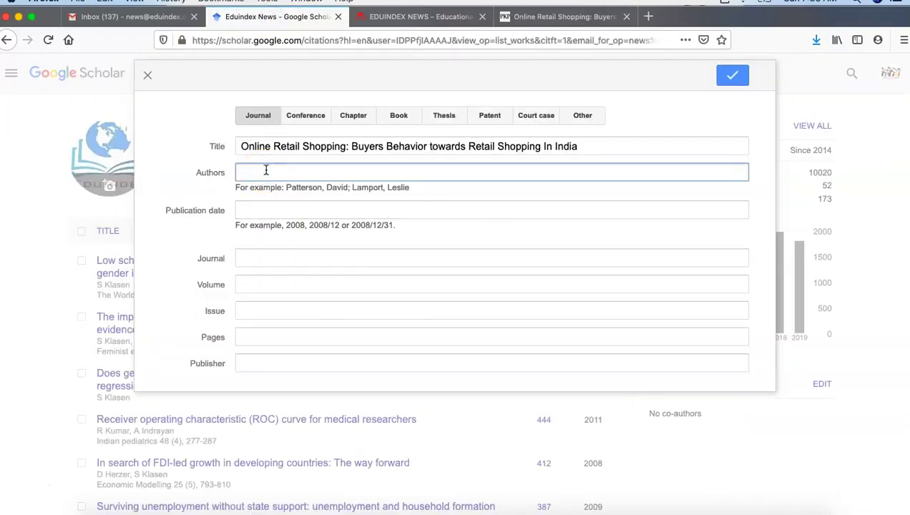
key("super+v")
Step: Rearrange the Authors entry so the surname comes first, followed by a comma and the initial
left_click_drag(254, 172, 186, 173)
key("super+c")
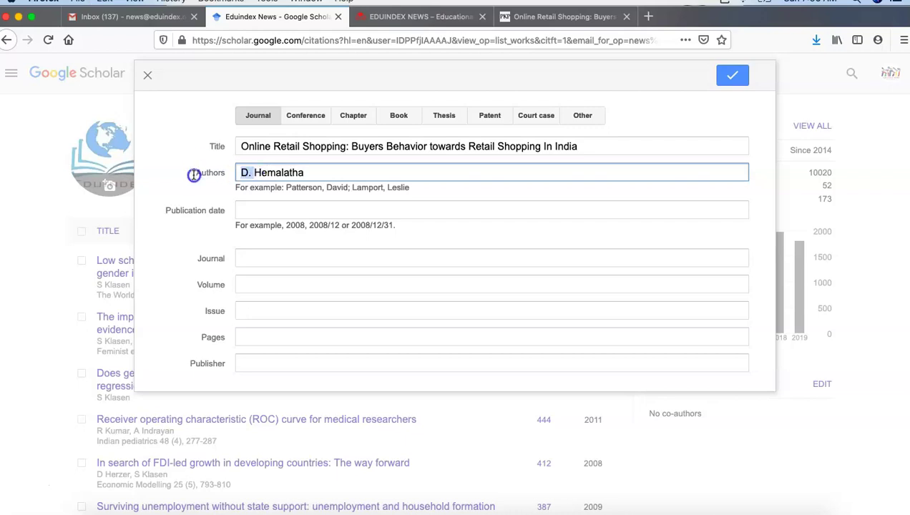
key("BackSpace")
left_click(298, 169)
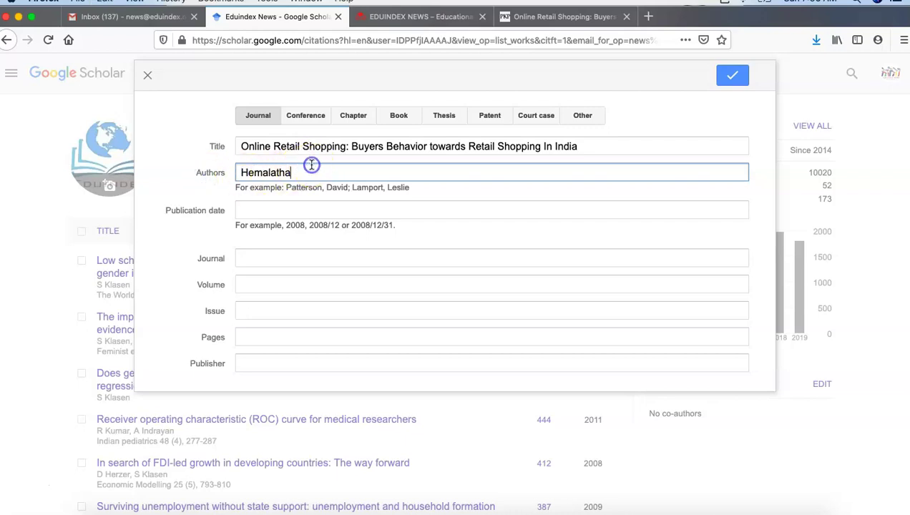
type(",")
key("super+v")
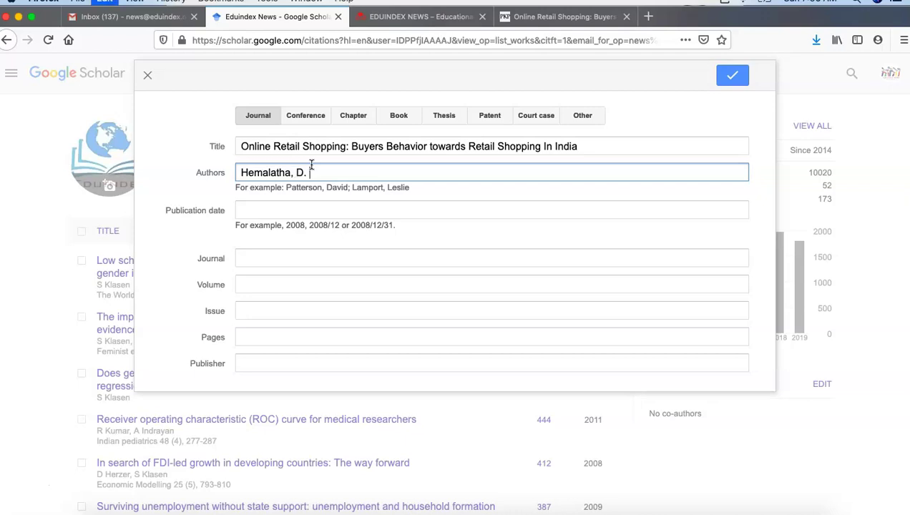
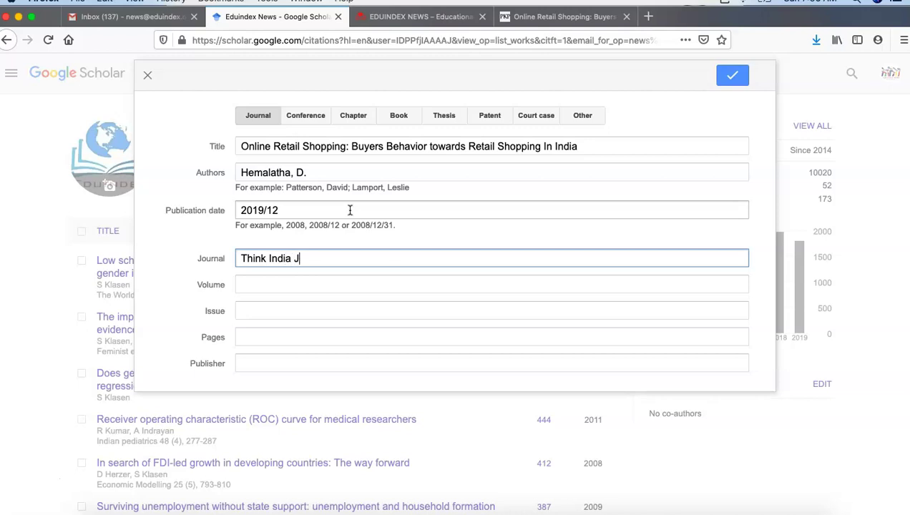
Step: Enter publication date 2019/12, journal Think India Journal, volume 22 and issue 21, checking the volume and issue on the article page
key("Tab")
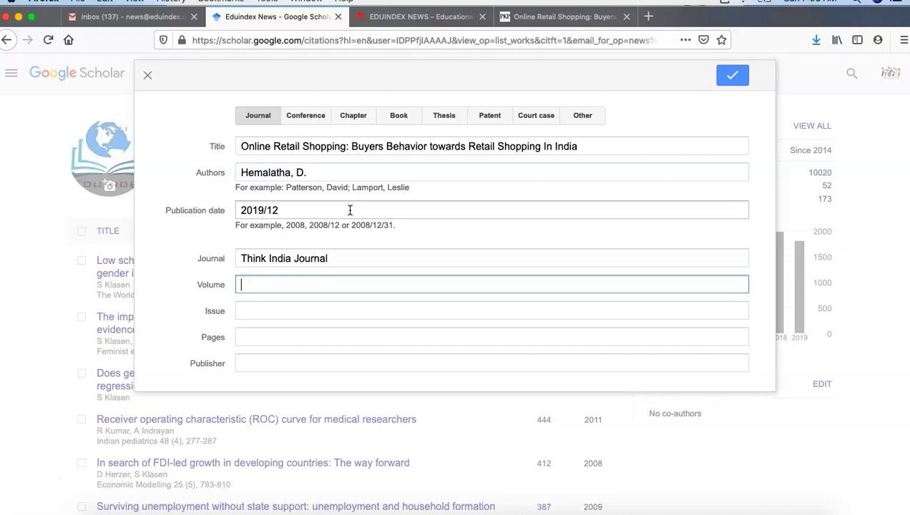
left_click(544, 16)
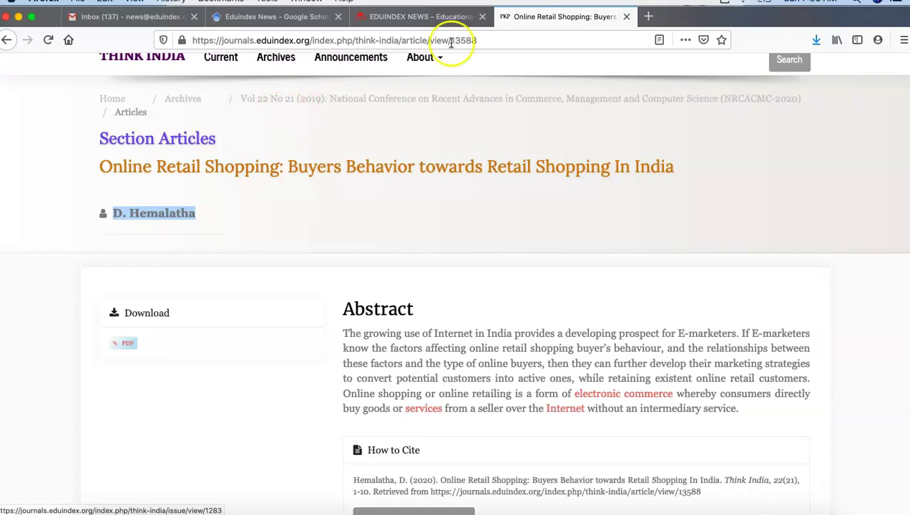
left_click(237, 18)
left_click(264, 281)
type("22")
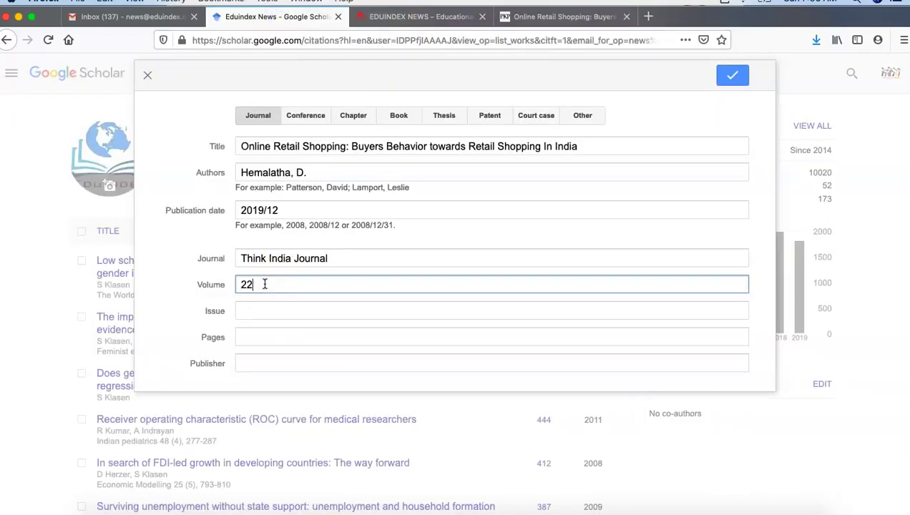
left_click(252, 311)
Step: Open the article's PDF on the Think India site and check its page numbering through to the last page
left_click(252, 337)
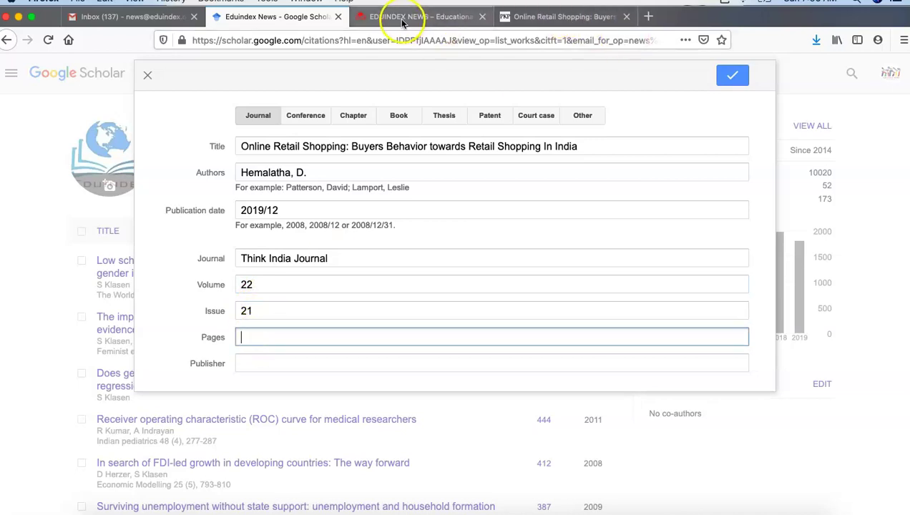
left_click(584, 16)
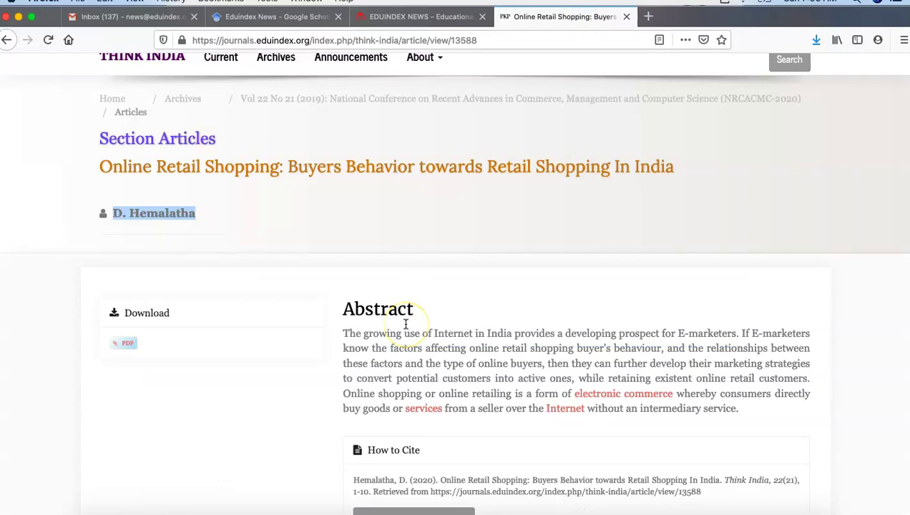
scroll(406, 325, "down", 3)
left_click(129, 231)
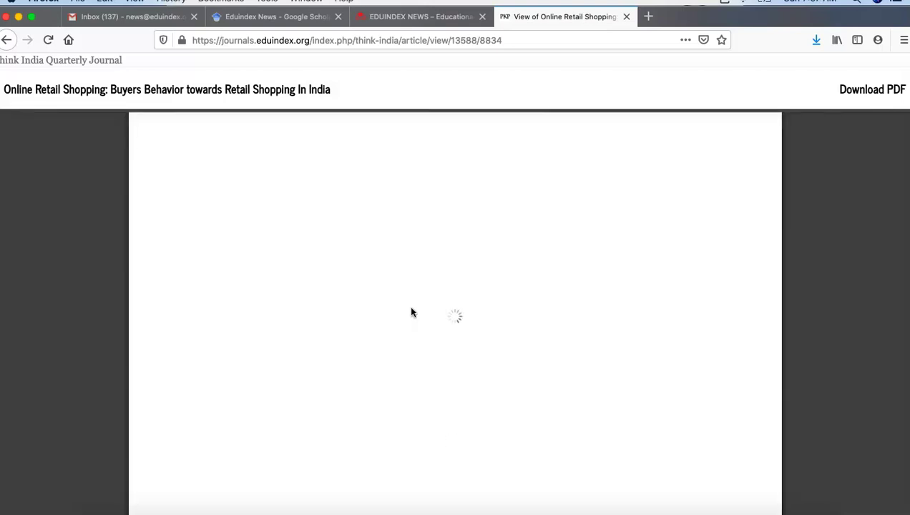
scroll(411, 311, "down", 20)
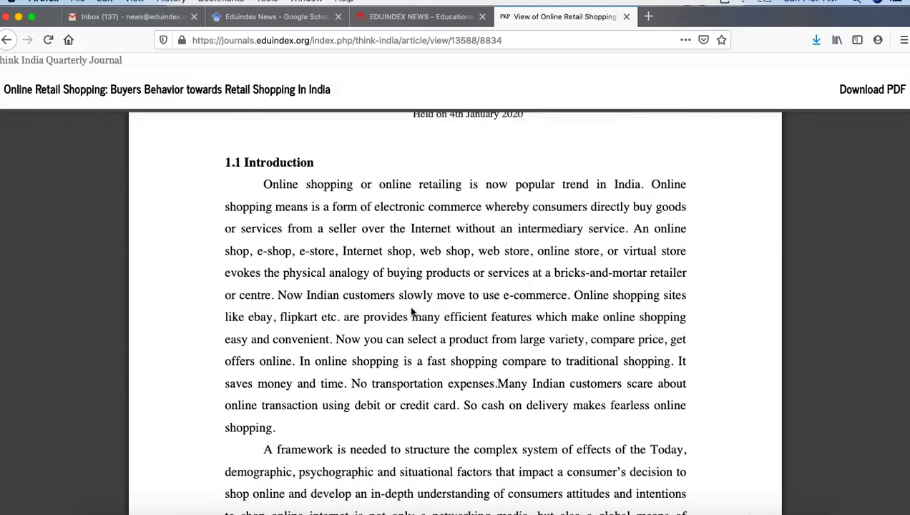
scroll(411, 312, "down", 20)
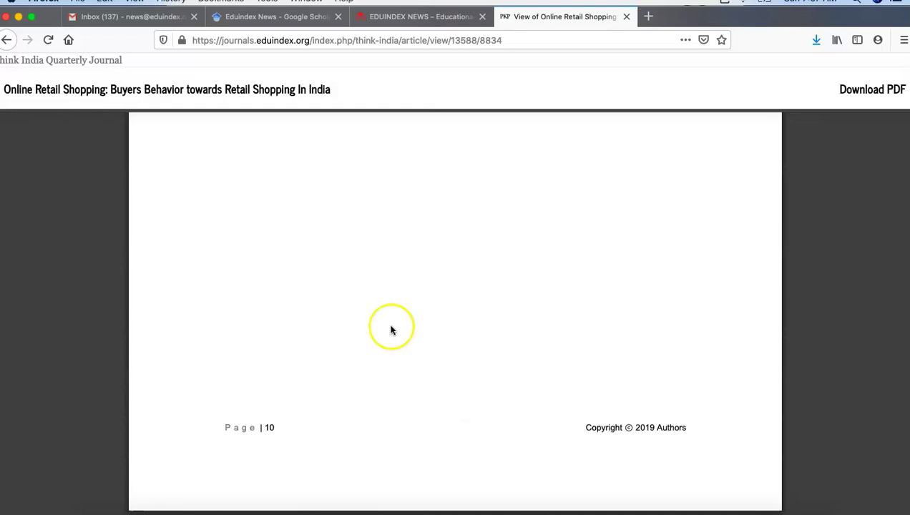
Step: Complete the Google Scholar form with pages 1-10 and publisher Eduindex, and save the article to the profile
left_click(247, 17)
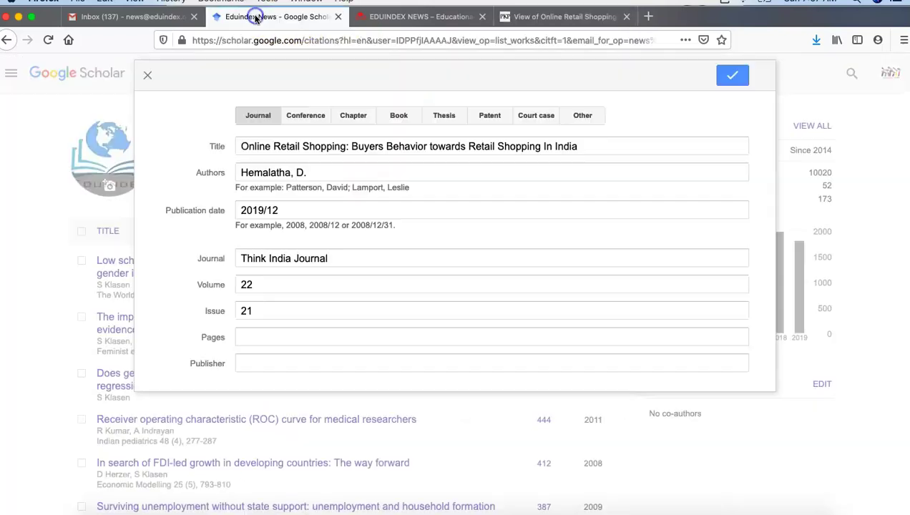
left_click(271, 340)
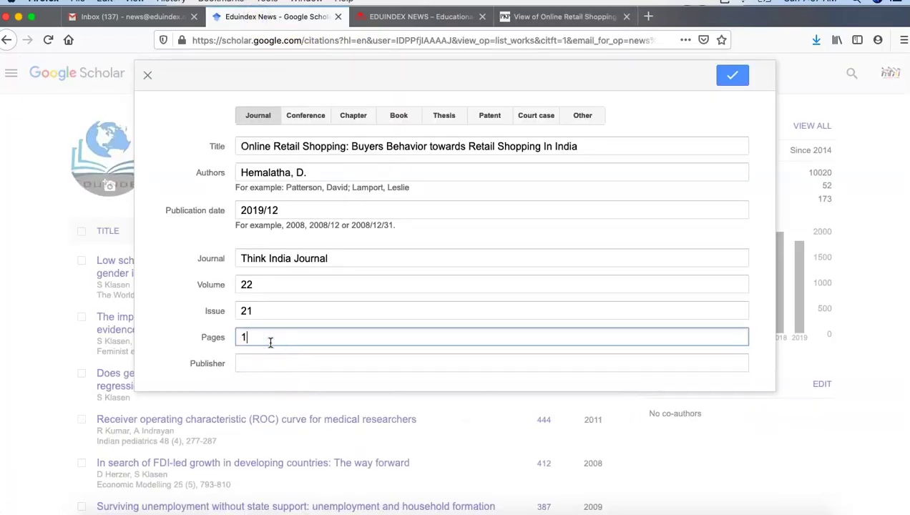
left_click(284, 362)
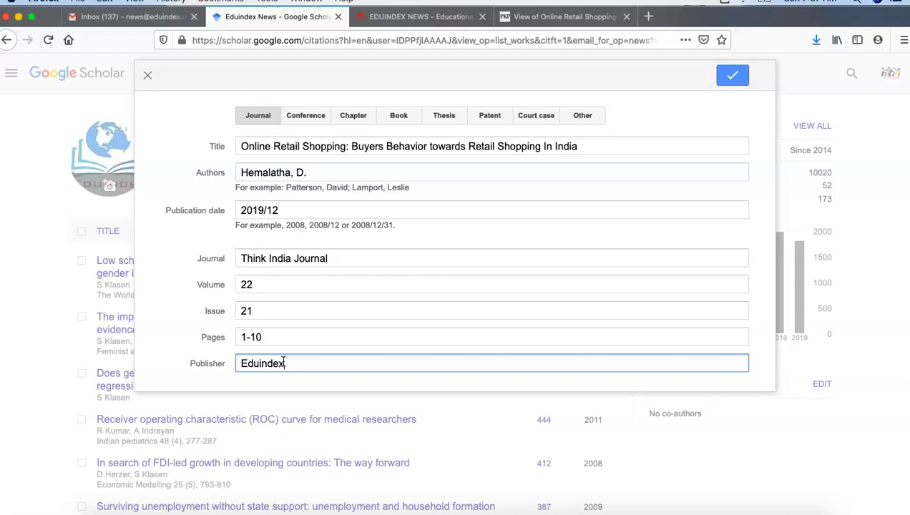
left_click(734, 78)
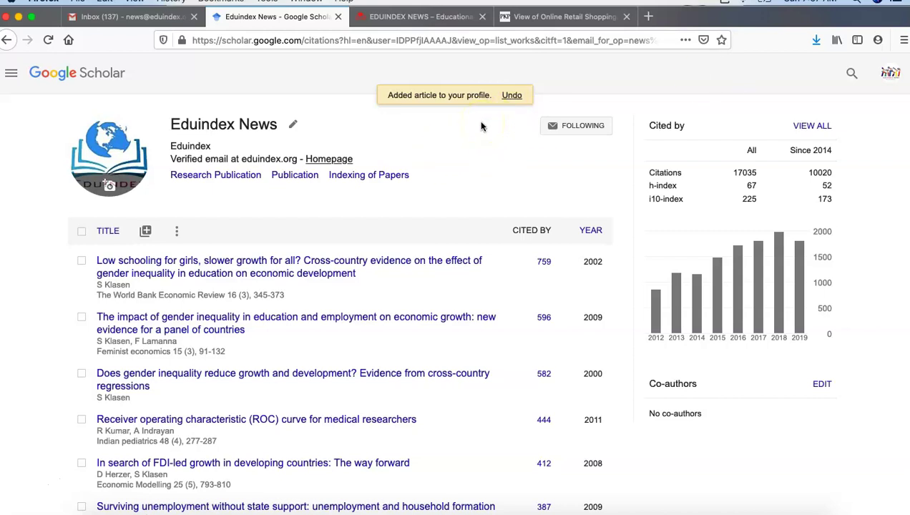
Step: Return to the article's abstract page on the Think India site and copy its title again
left_click(543, 16)
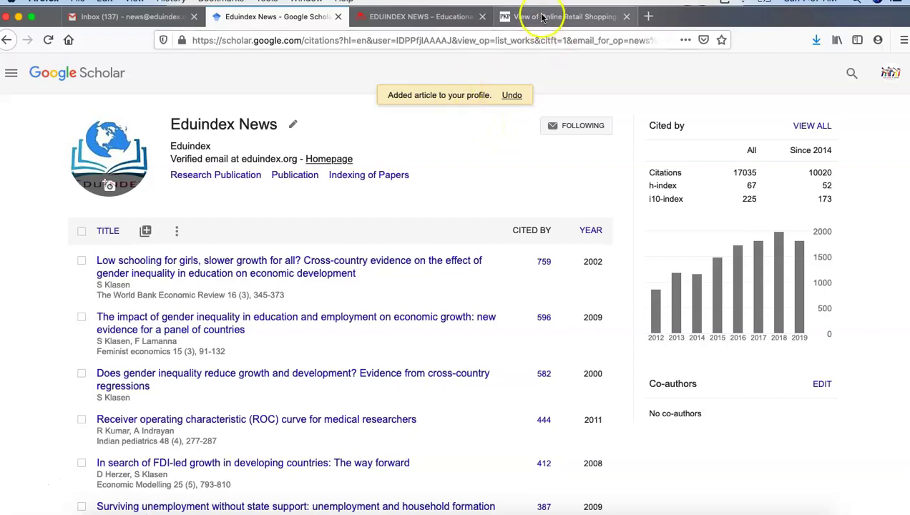
left_click(9, 41)
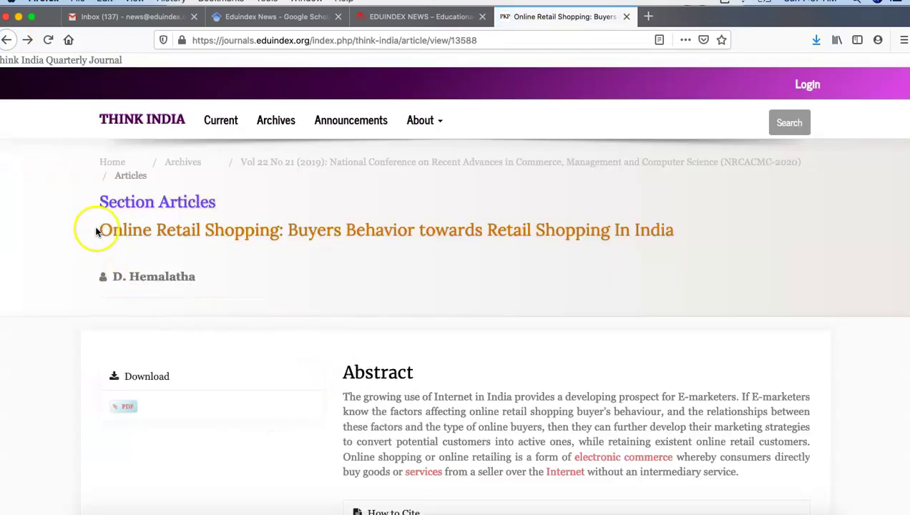
left_click_drag(100, 228, 674, 229)
key("super+c")
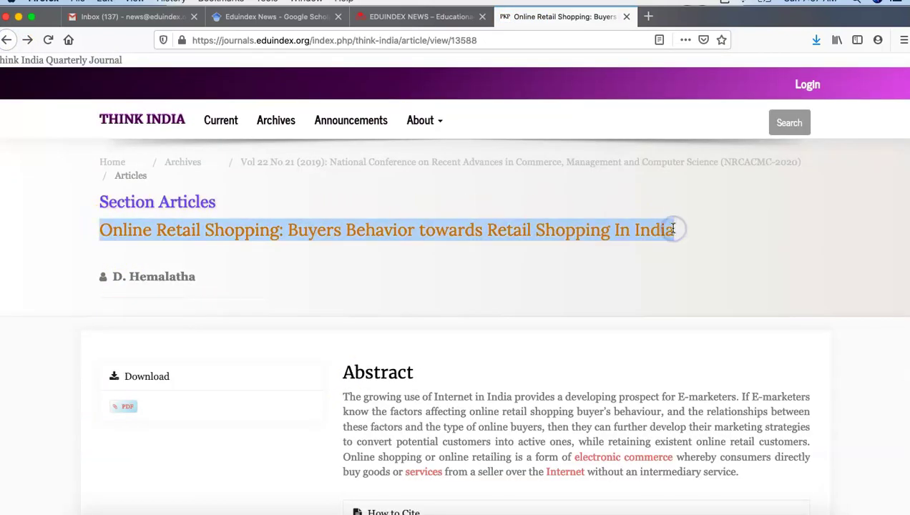
Step: Search Google Scholar for the copied article title and look through the first page of results
left_click(254, 16)
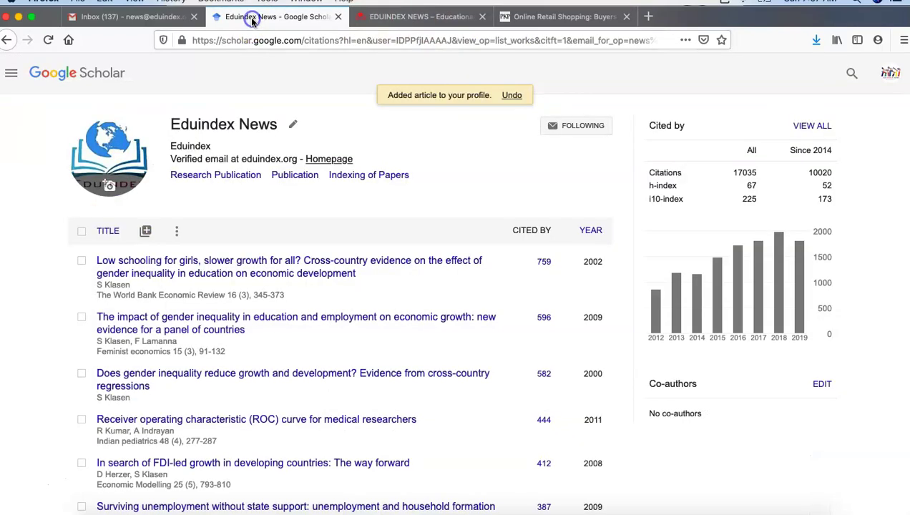
left_click(102, 76)
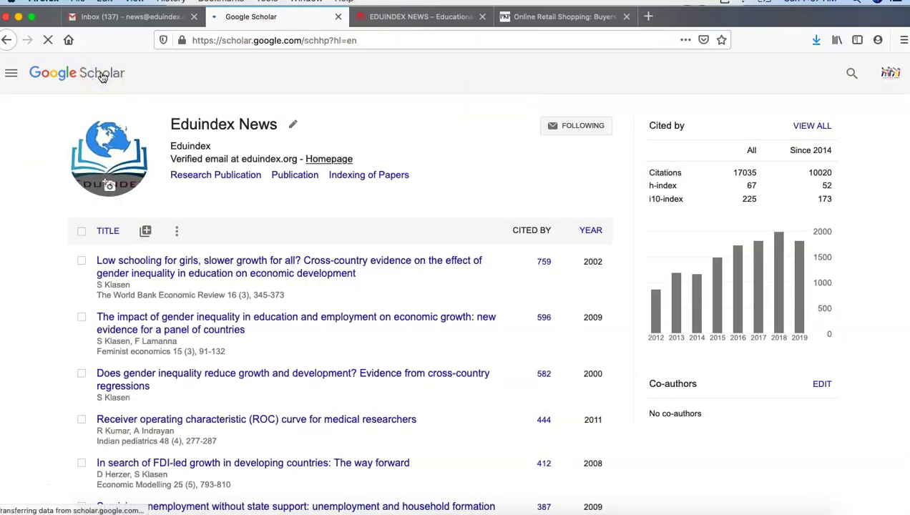
key("super+v")
key("Return")
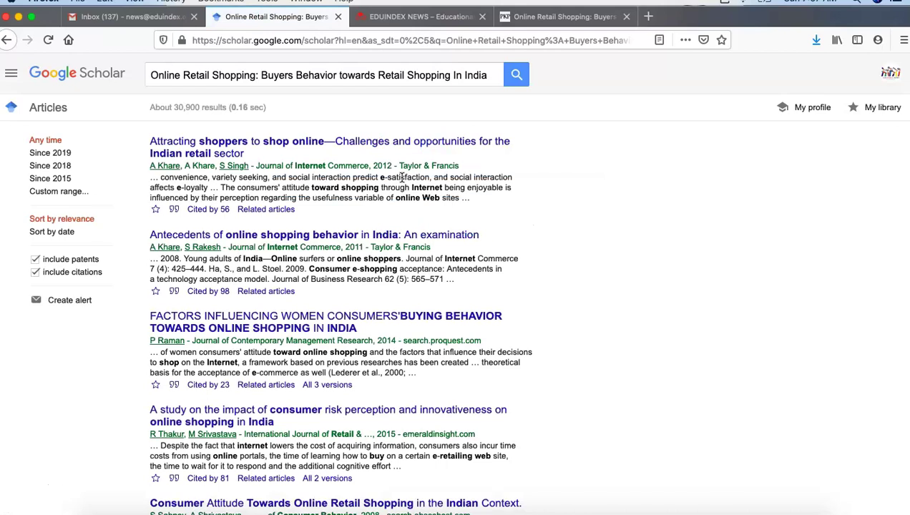
scroll(403, 177, "down", 2)
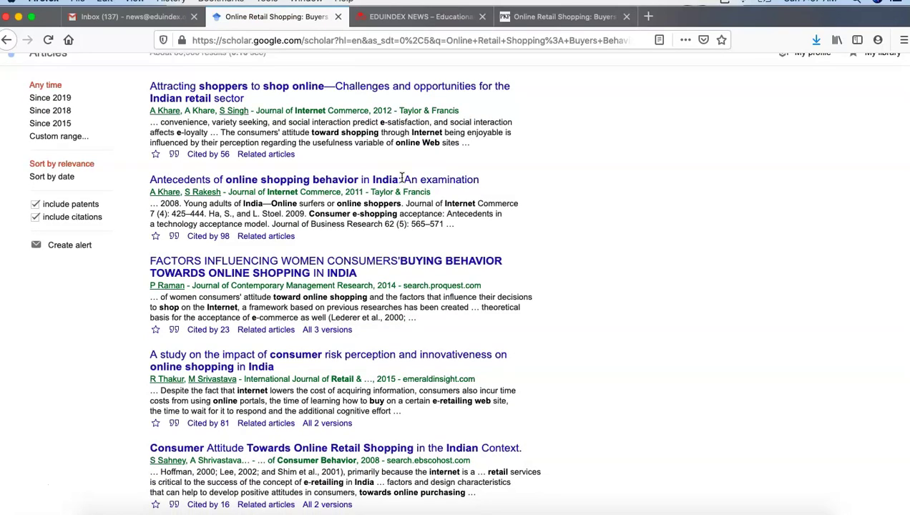
scroll(403, 177, "down", 2)
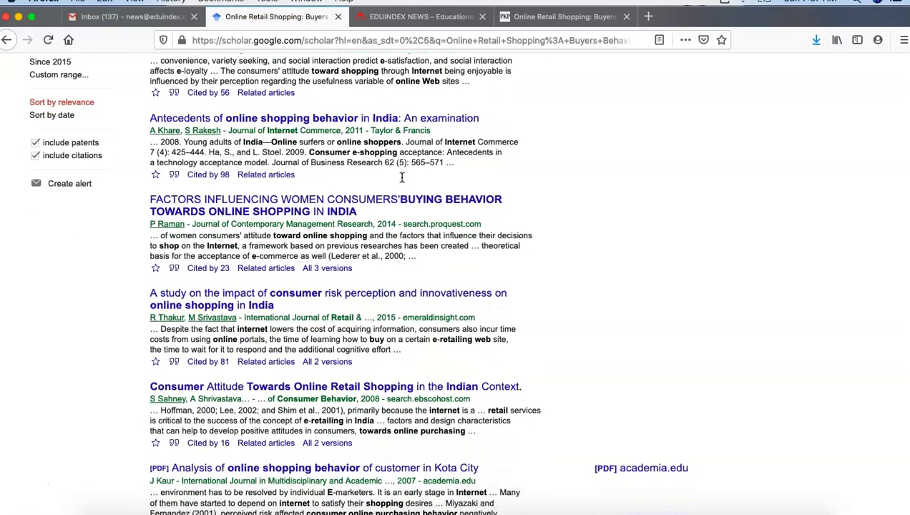
scroll(403, 177, "down", 4)
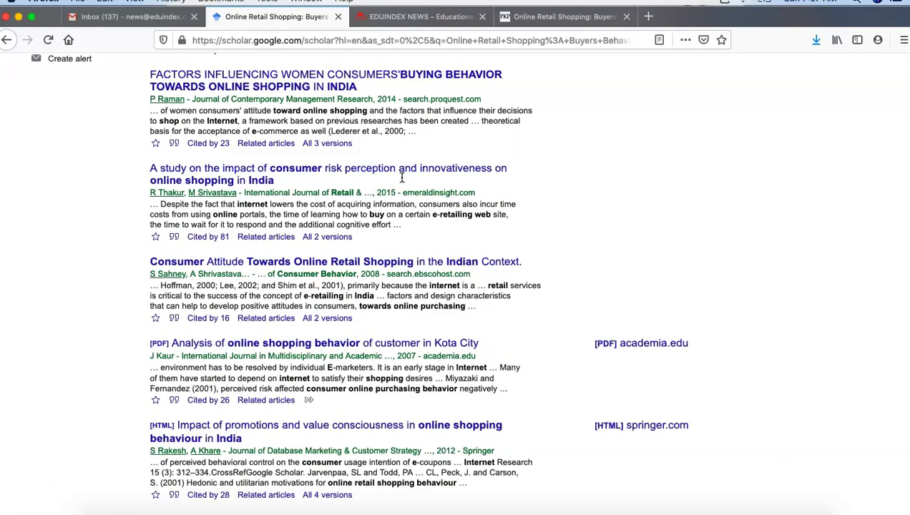
scroll(402, 178, "down", 6)
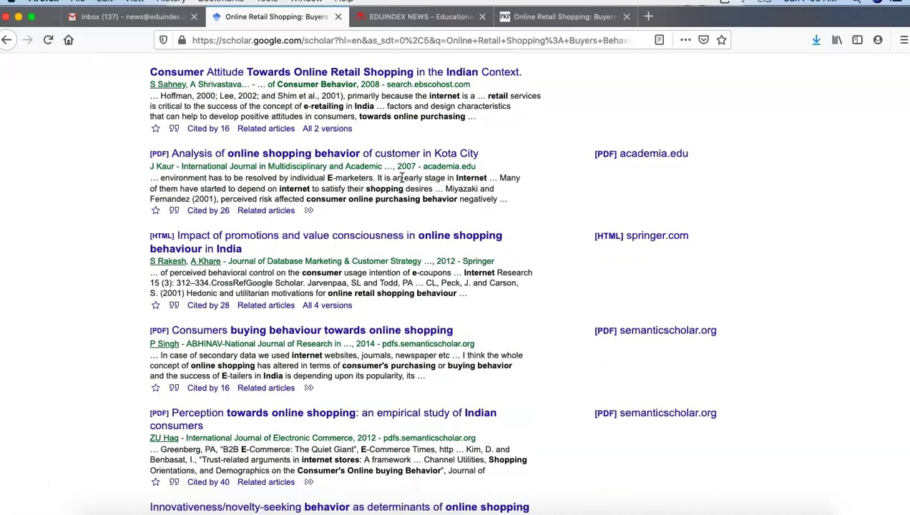
scroll(402, 178, "down", 5)
scroll(402, 178, "up", 15)
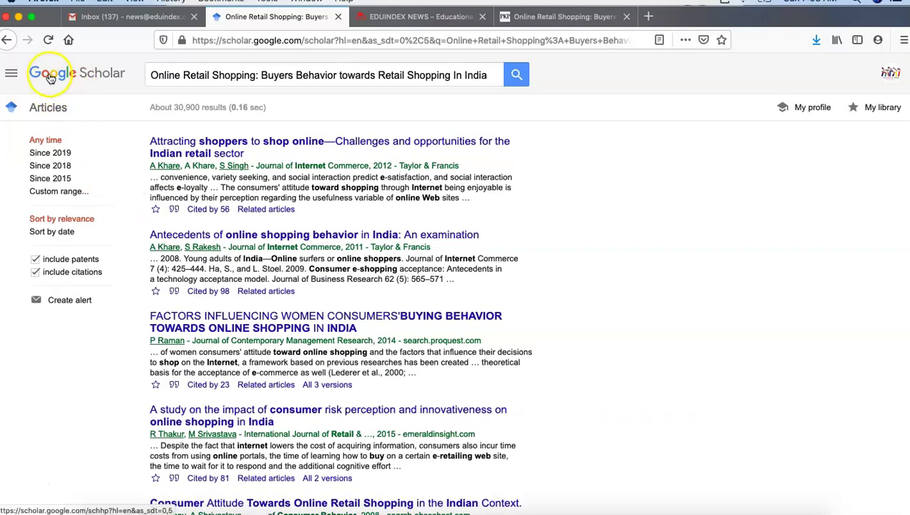
Step: Search the Google Scholar author profiles for the same title, and return to the article results
left_click(10, 73)
left_click(48, 140)
left_click(516, 75)
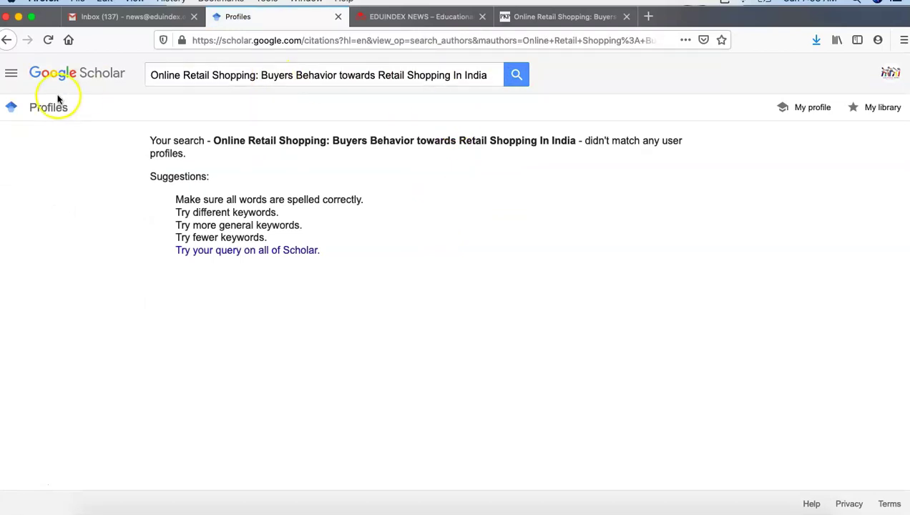
left_click(11, 72)
left_click(55, 115)
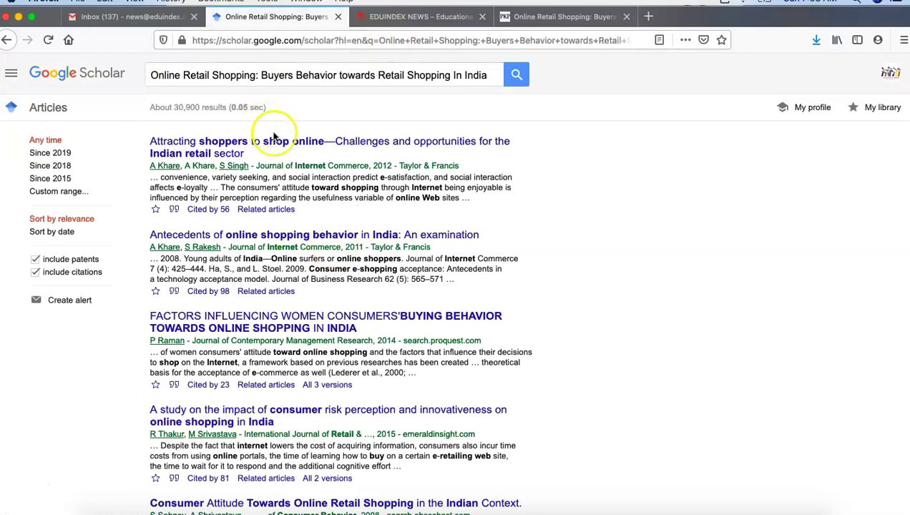
Step: Open My library in Google Scholar and view the page about saved articles
left_click(885, 107)
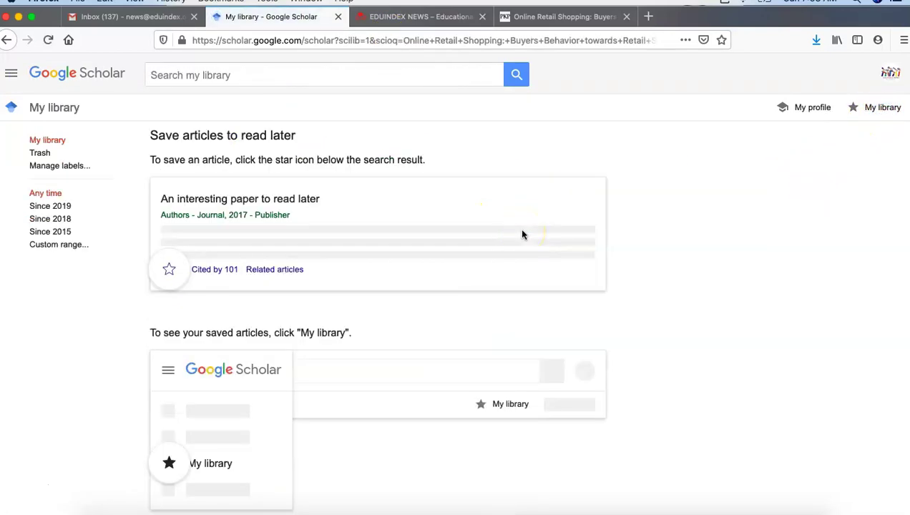
scroll(374, 233, "down", 2)
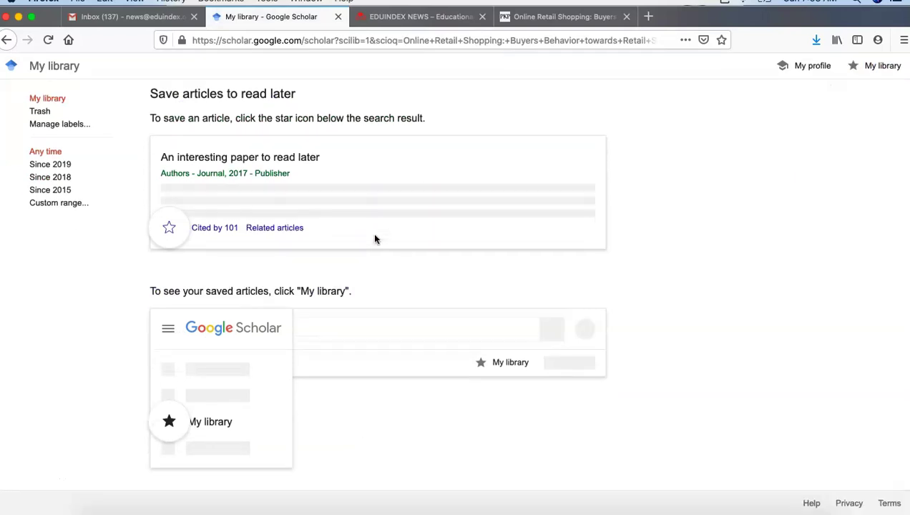
Step: Search My library for "Online Retail Shopping: Buyers Behavior towards Retail Shopping In India"
scroll(372, 233, "up", 2)
left_click(277, 77)
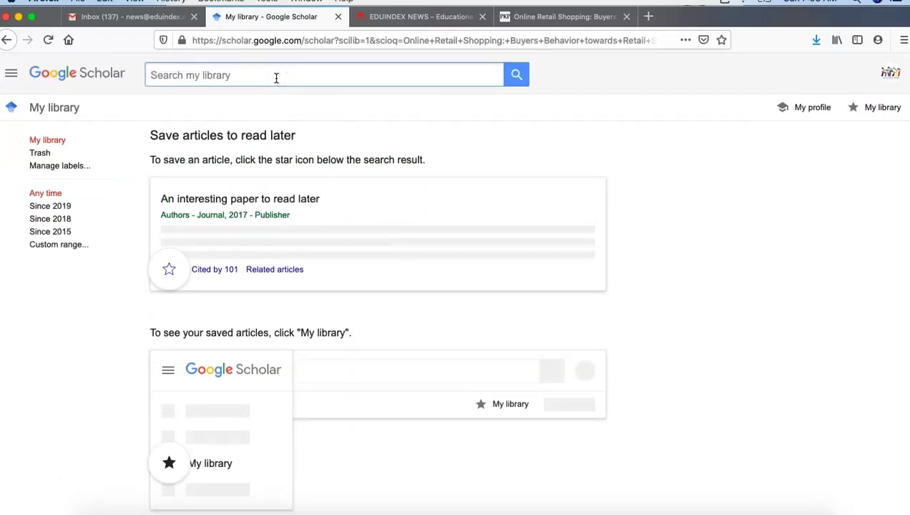
key("super+v")
key("Return")
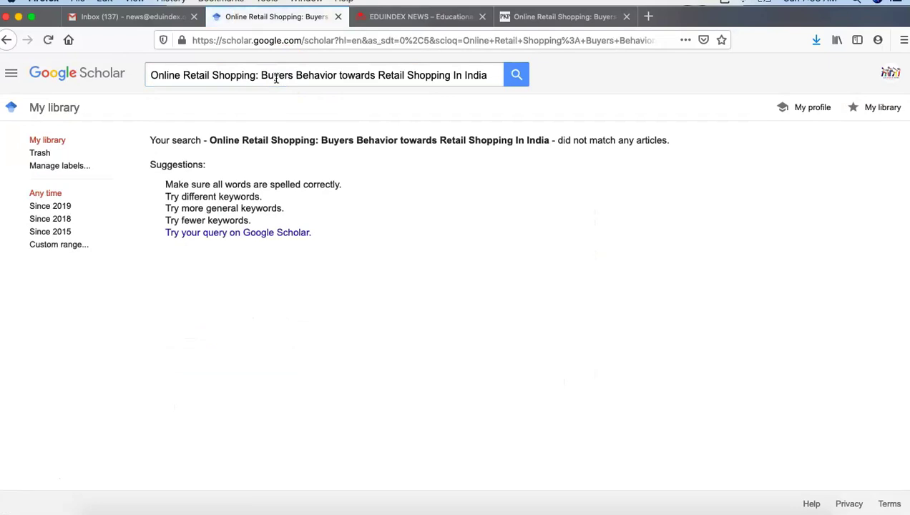
Step: Rerun the article title query on all of Google Scholar, and check the same query against the author profiles
left_click(274, 238)
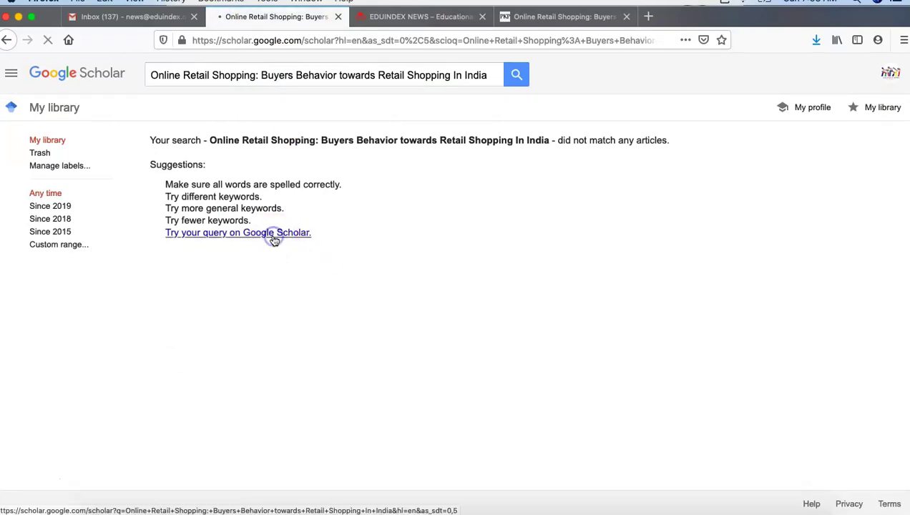
left_click(481, 74)
left_click(517, 75)
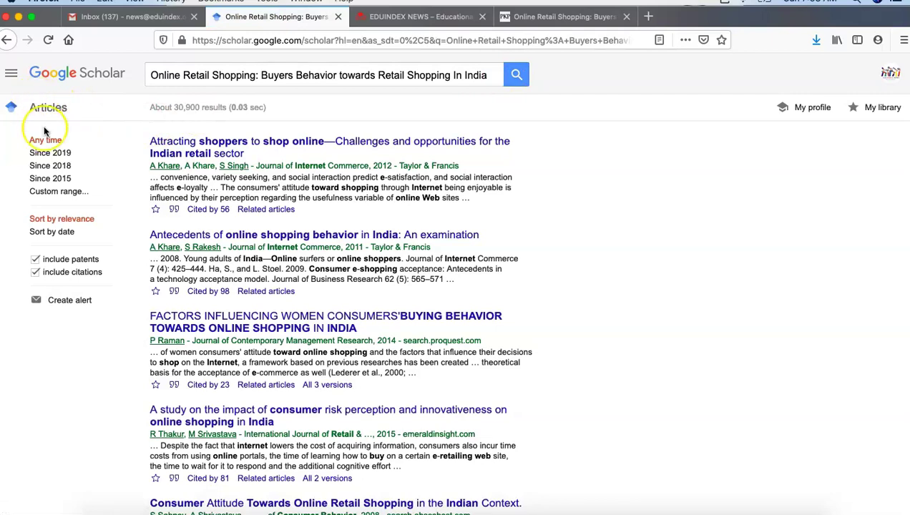
left_click(10, 72)
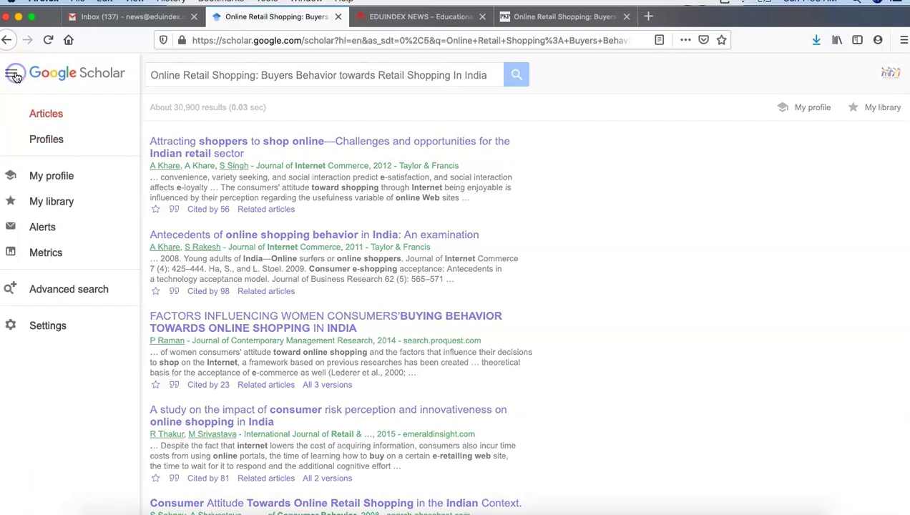
left_click(47, 139)
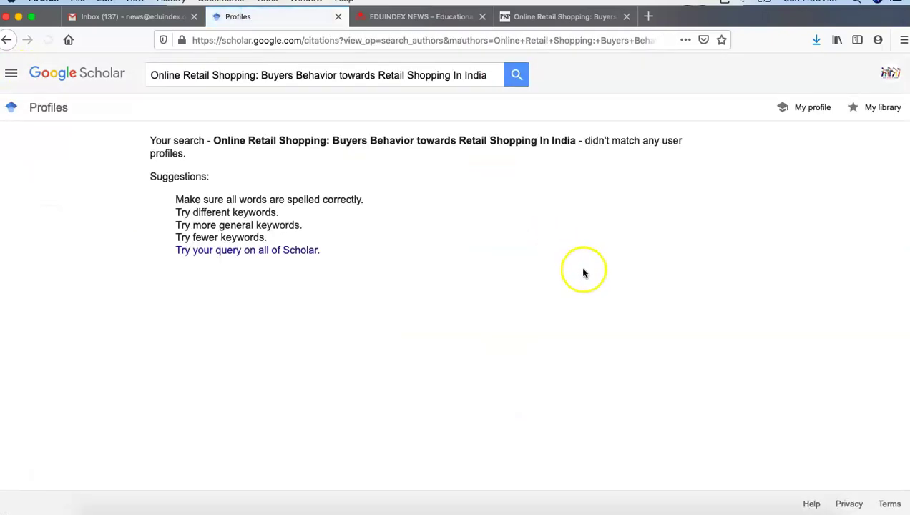
Step: Open the Eduindex News profile, find "Retail Shopping In India" on the page, and load more articles to look through
left_click(813, 107)
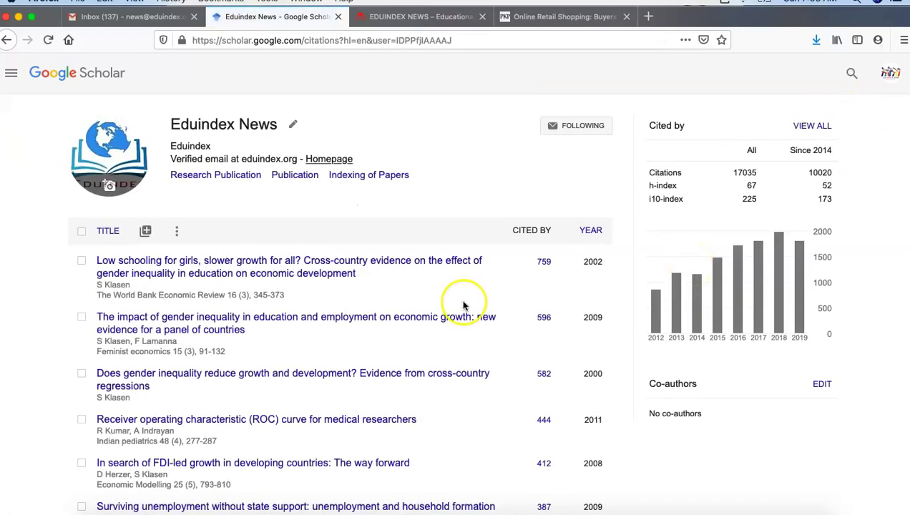
key("super+f")
type("Retail Shopping In India")
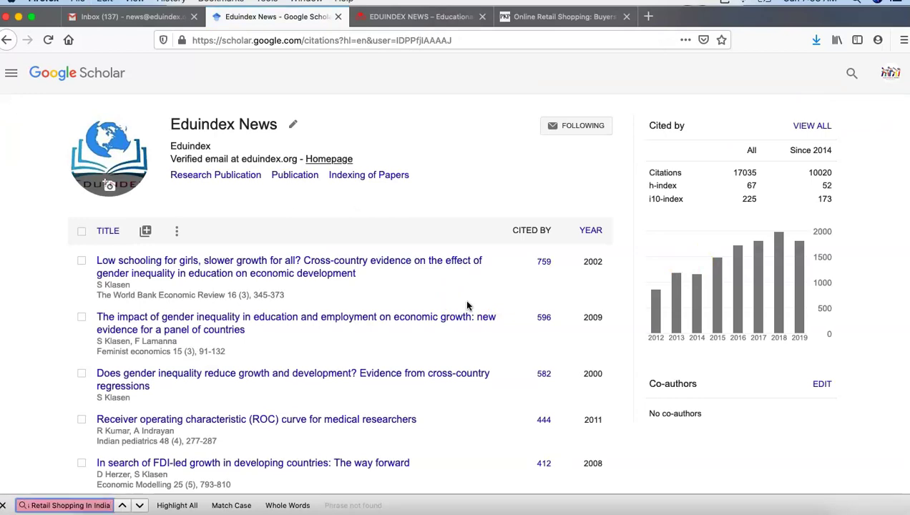
scroll(24, 363, "down", 3)
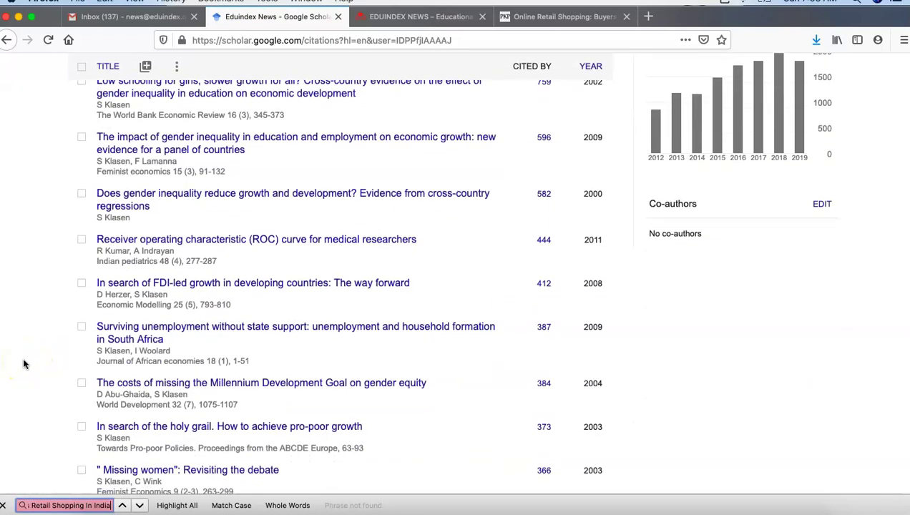
scroll(23, 364, "down", 10)
scroll(23, 364, "down", 3)
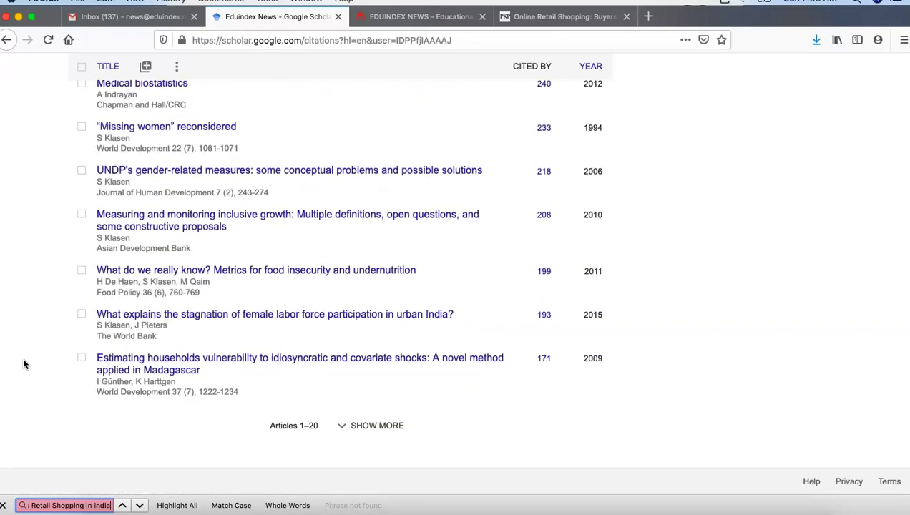
left_click(348, 431)
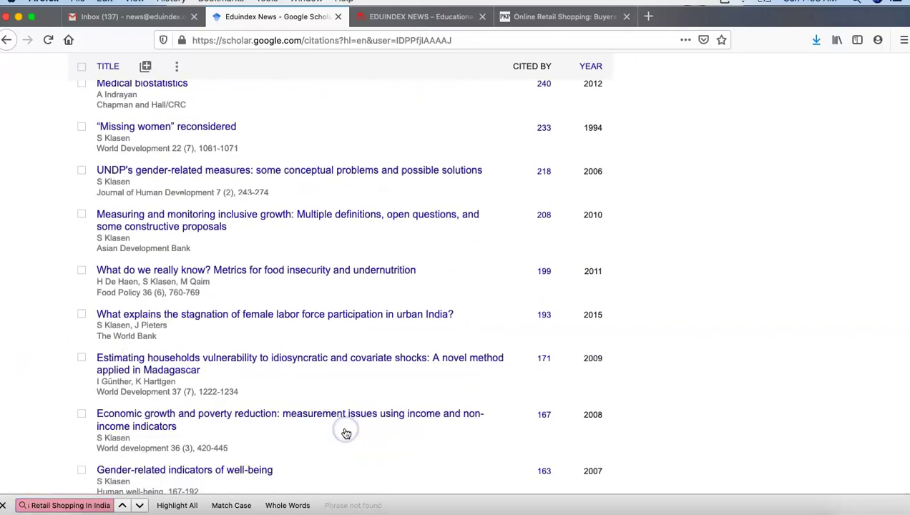
scroll(373, 446, "down", 10)
scroll(375, 445, "down", 3)
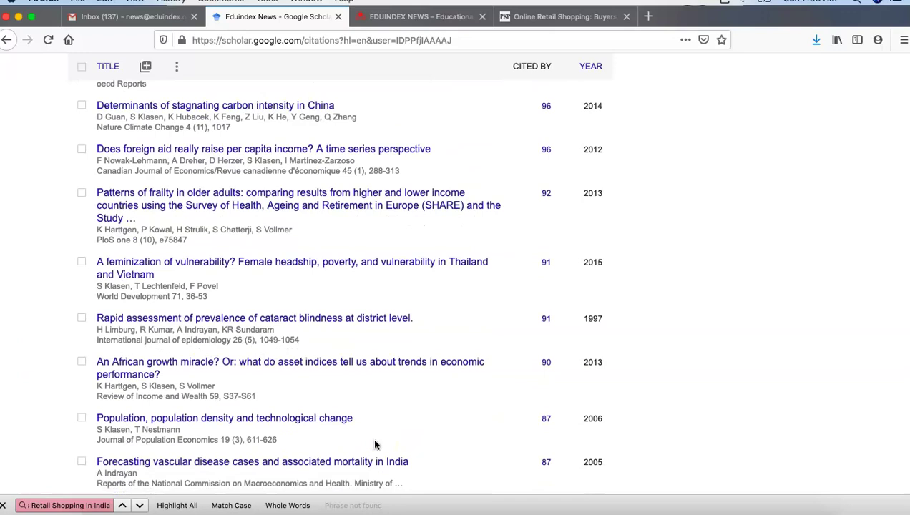
Step: Search the expanded profile article list for the shorter phrase "Online Retail Shopping" and look through the list
key("super+f")
key("super+v")
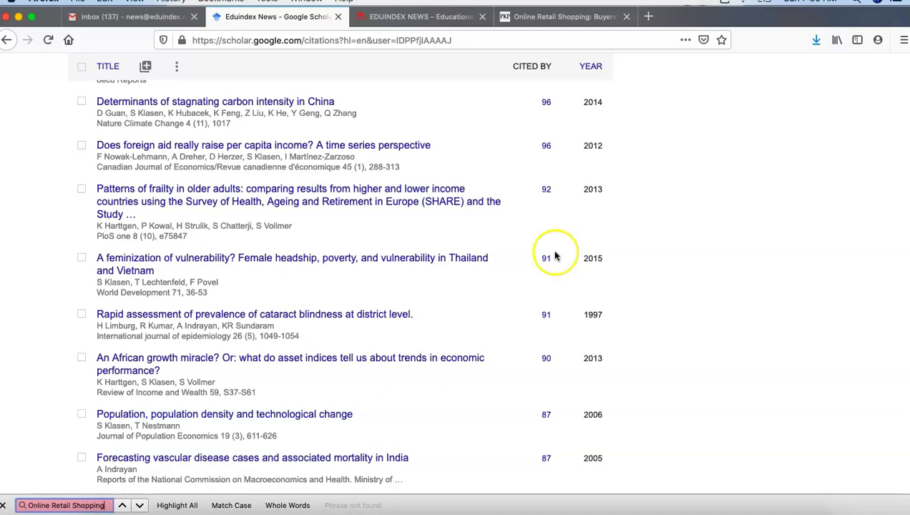
scroll(594, 261, "down", 15)
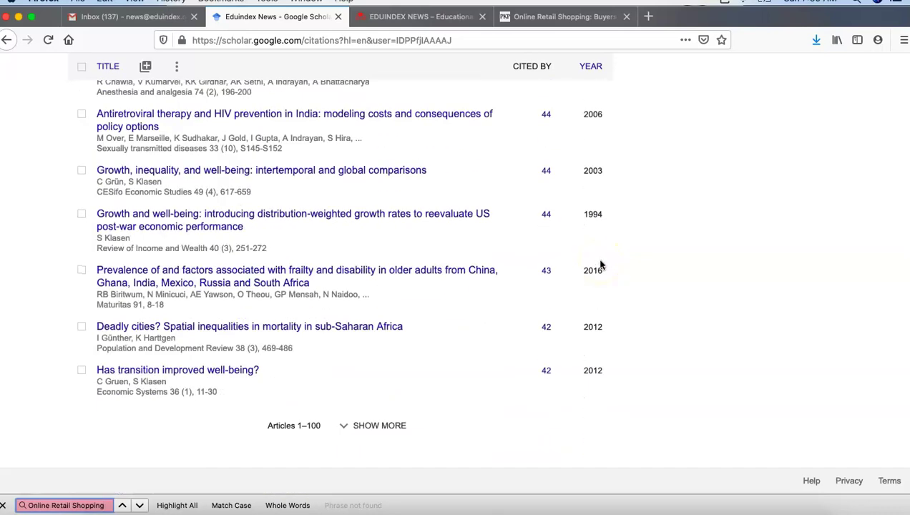
scroll(600, 265, "up", 20)
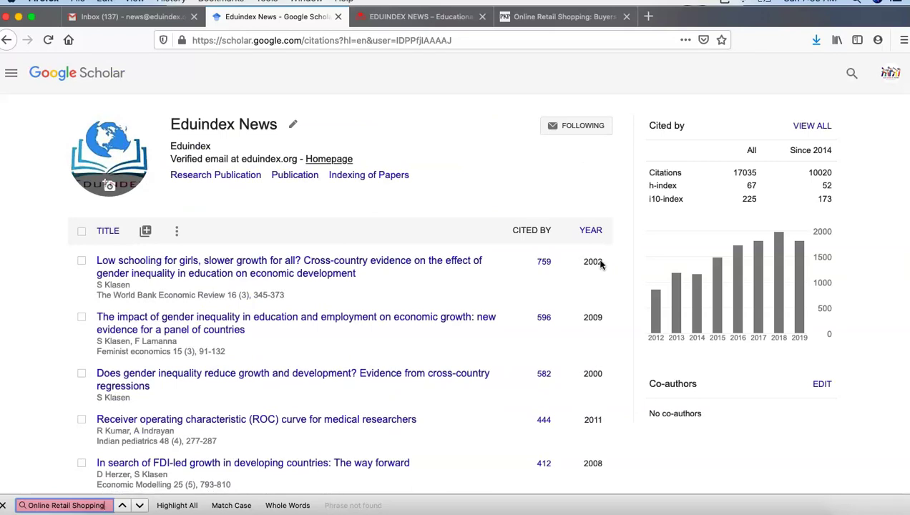
left_click(28, 486)
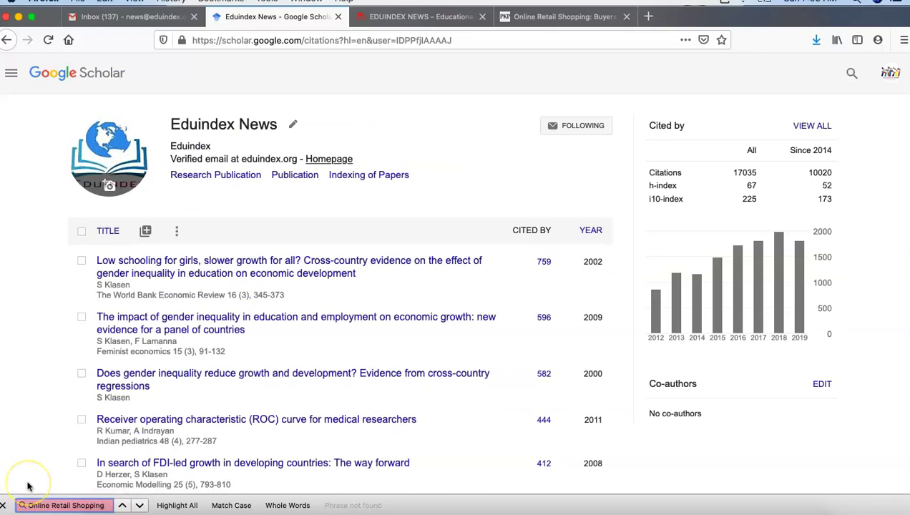